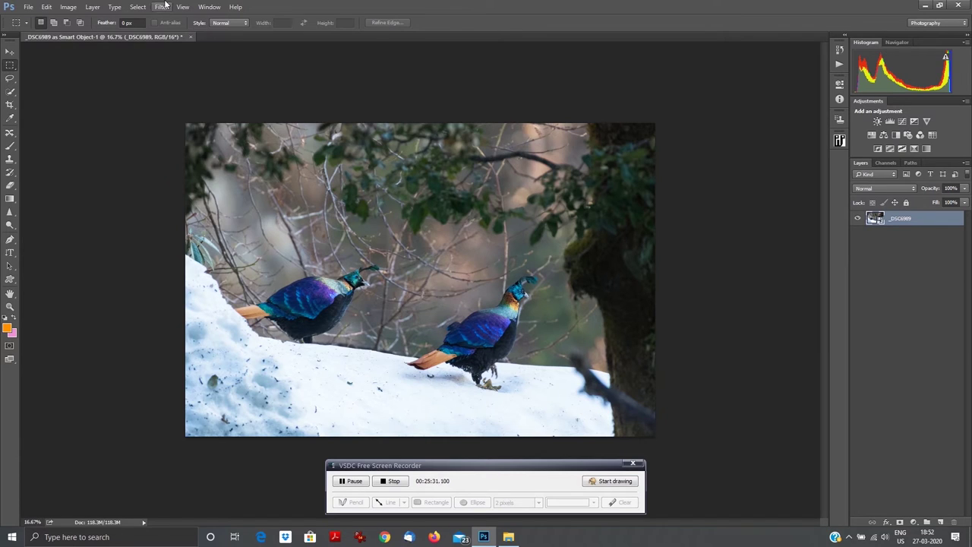
# Step: Open Smart Sharpen (Amount 99%, Radius 1.3 px, Reduce Noise 7%) and zoom its preview out to 5% to show both birds
pyautogui.click(164, 6)
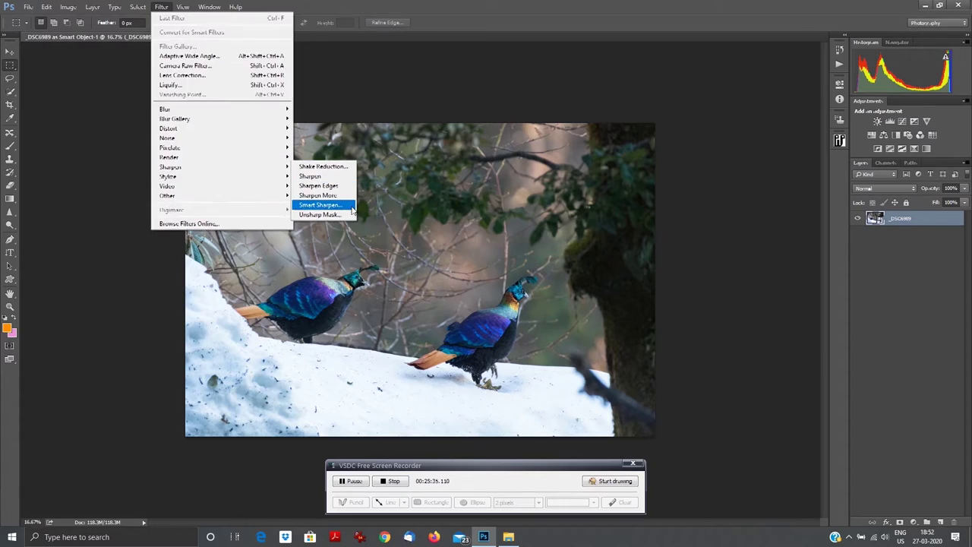
pyautogui.click(349, 213)
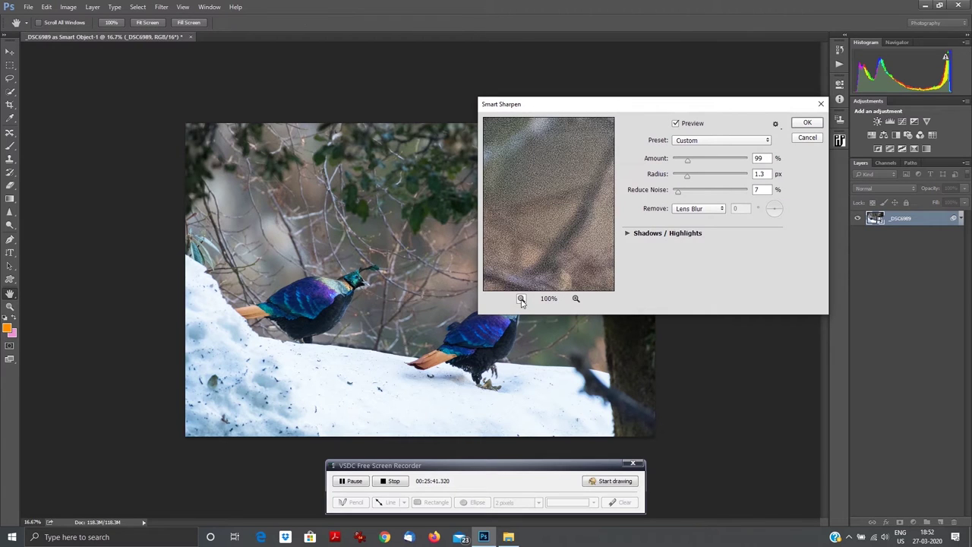
pyautogui.click(521, 298)
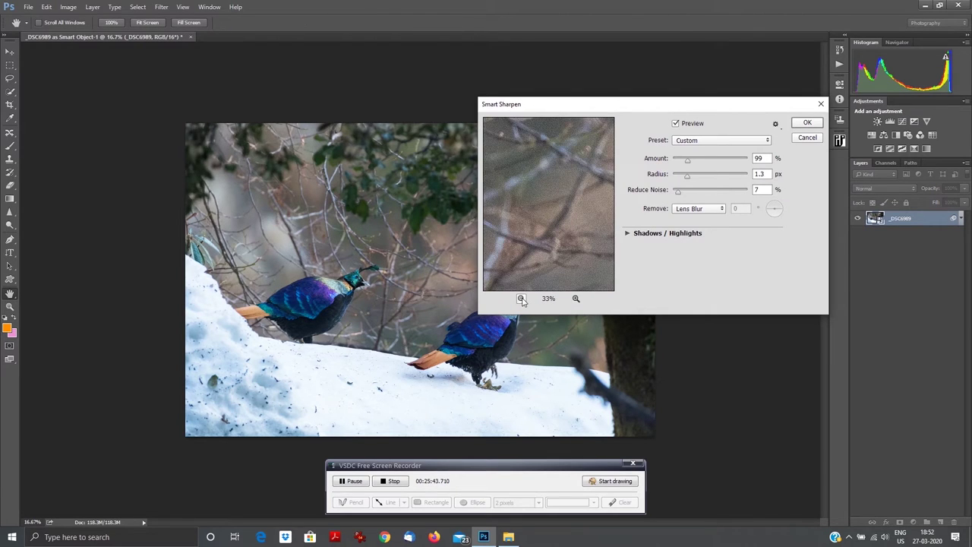
pyautogui.click(521, 299)
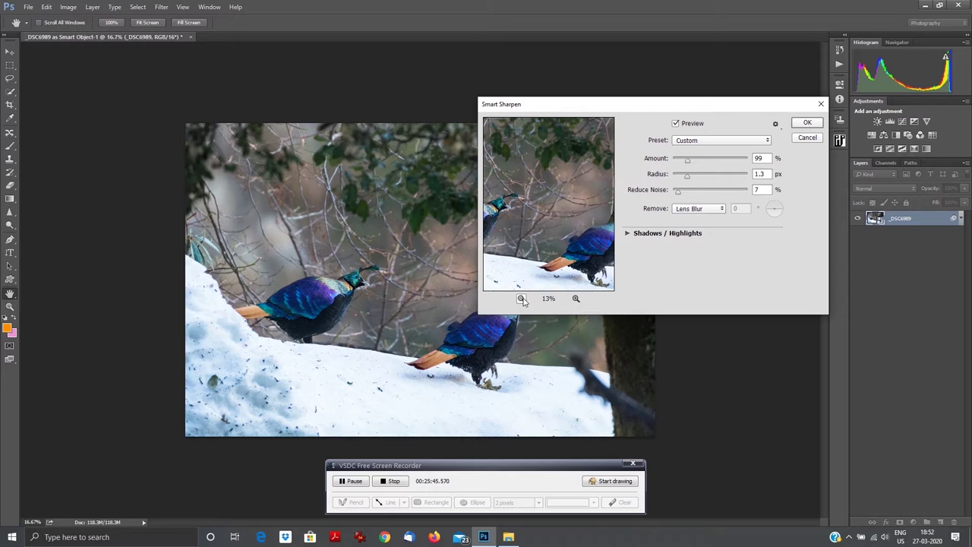
pyautogui.click(521, 299)
pyautogui.click(521, 299)
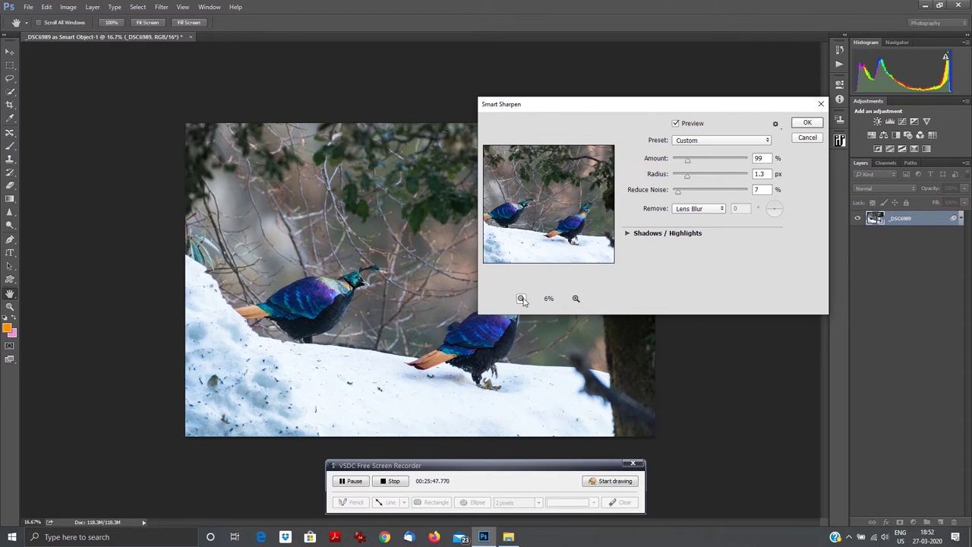
pyautogui.click(521, 298)
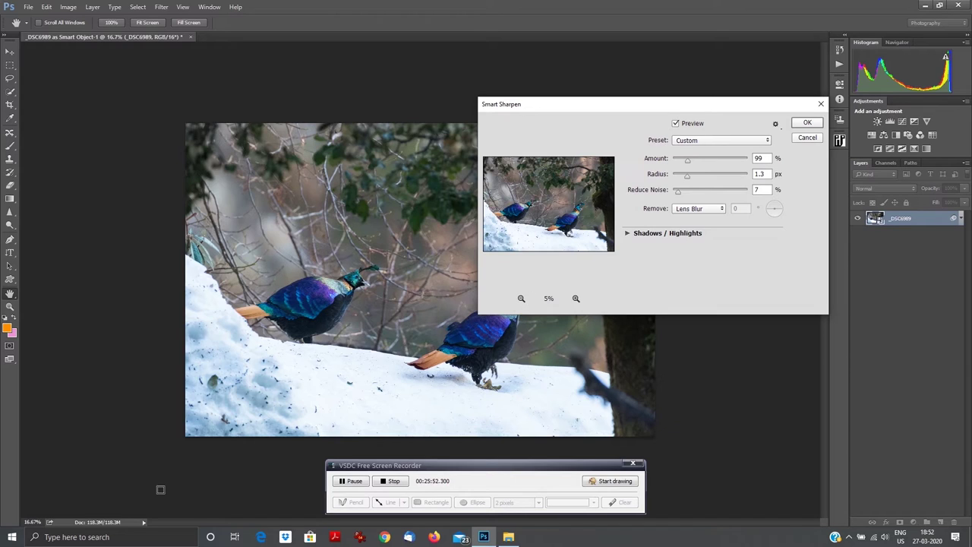
# Step: Zoom the canvas to 100% and pan across the left monal's head, body and plumage
pyautogui.click(39, 521)
pyautogui.write('100')
pyautogui.press('Return')
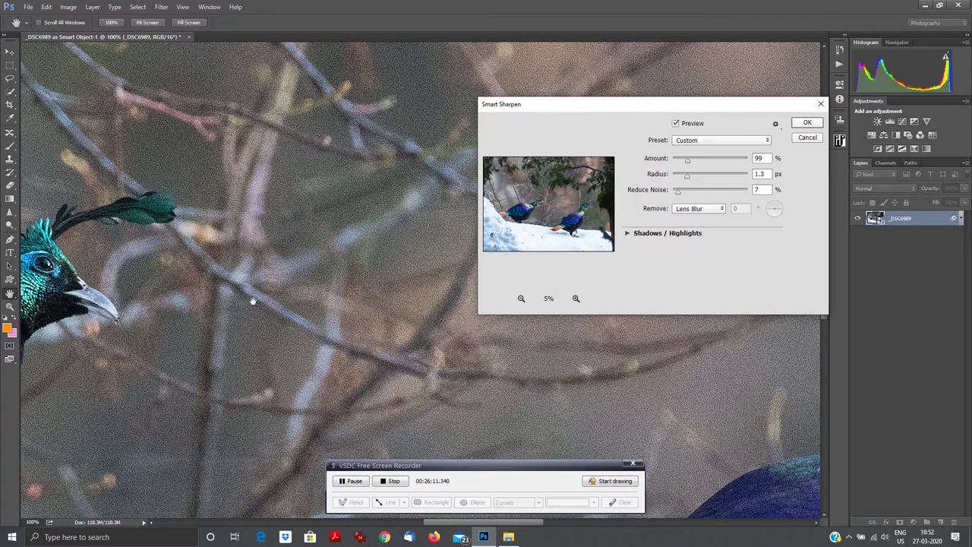
pyautogui.moveTo(253, 301); pyautogui.dragTo(382, 471)
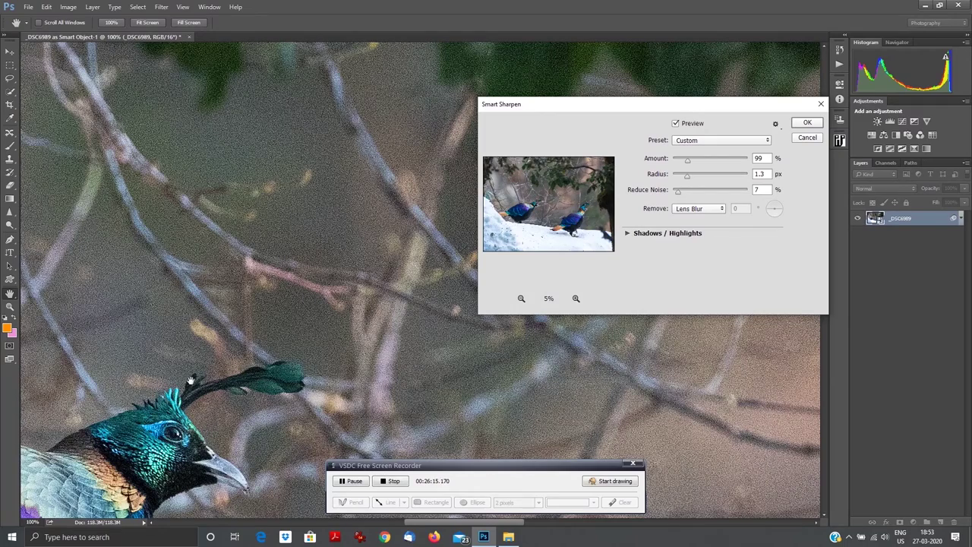
pyautogui.moveTo(191, 380); pyautogui.dragTo(456, 138)
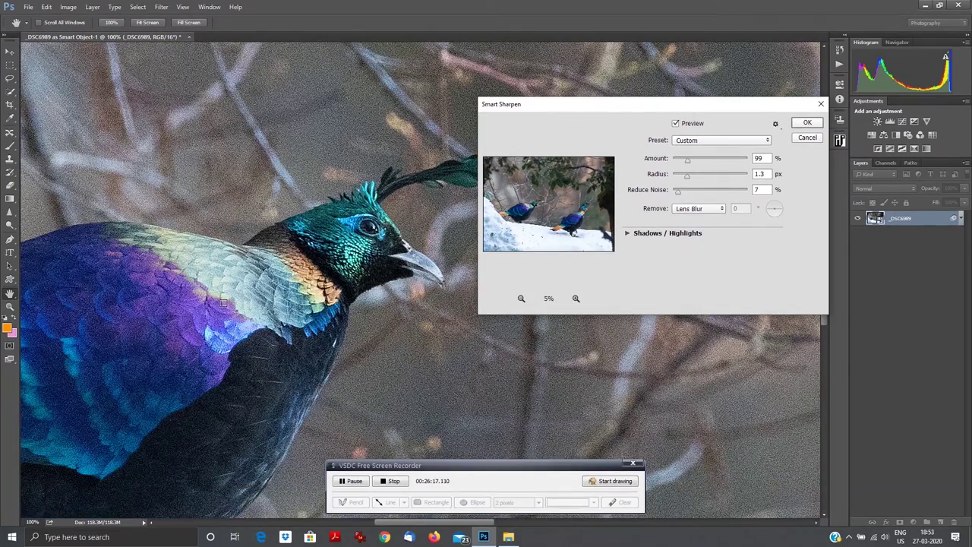
pyautogui.moveTo(212, 327); pyautogui.dragTo(329, 219)
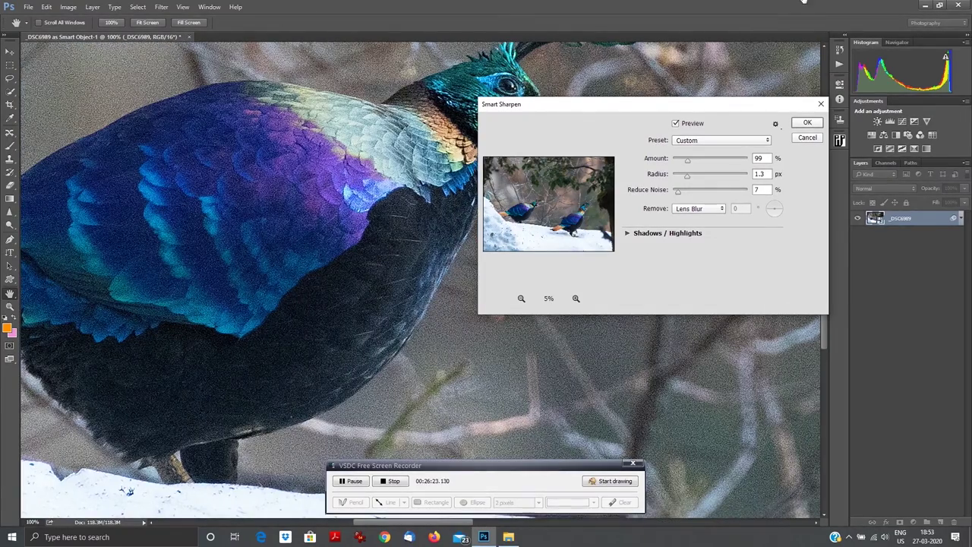
pyautogui.moveTo(770, 413); pyautogui.dragTo(754, 449)
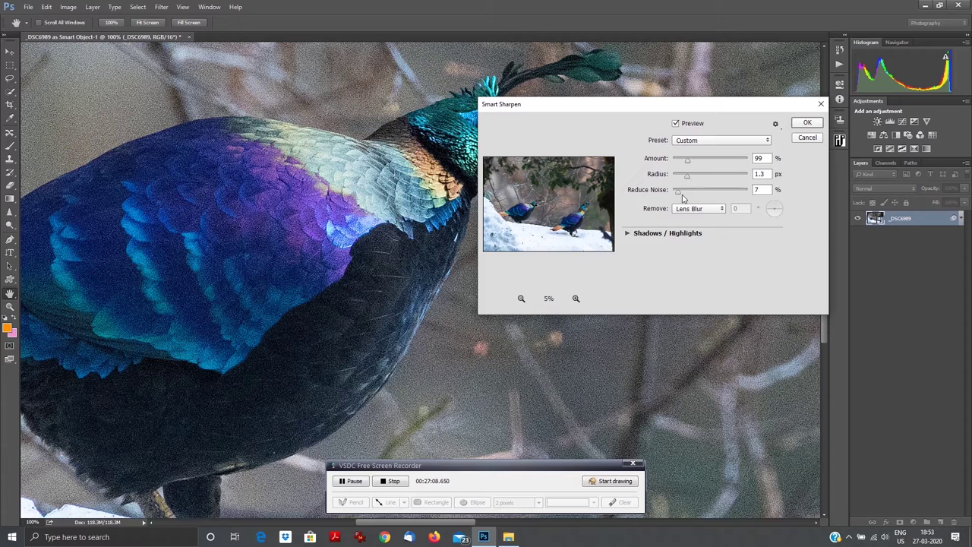
# Step: Raise Reduce Noise from 7% to 15% and apply Smart Sharpen as a smart filter
pyautogui.click(678, 193)
pyautogui.moveTo(678, 193); pyautogui.dragTo(678, 194)
pyautogui.click(805, 123)
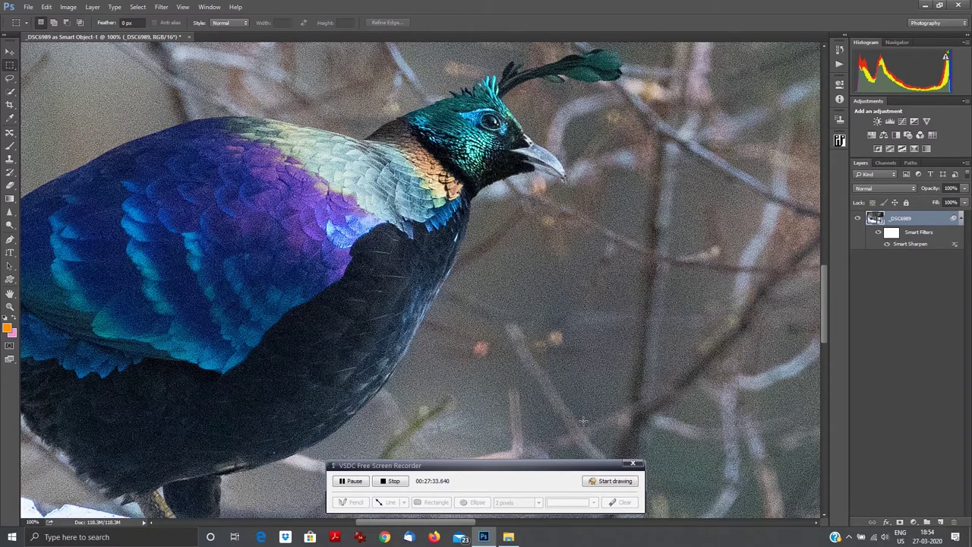
# Step: Zoom out to see the whole photo and rasterize the sharpened _DSC6989 layer
pyautogui.hotkey('ctrl', '-')
pyautogui.hotkey('ctrl', '-')
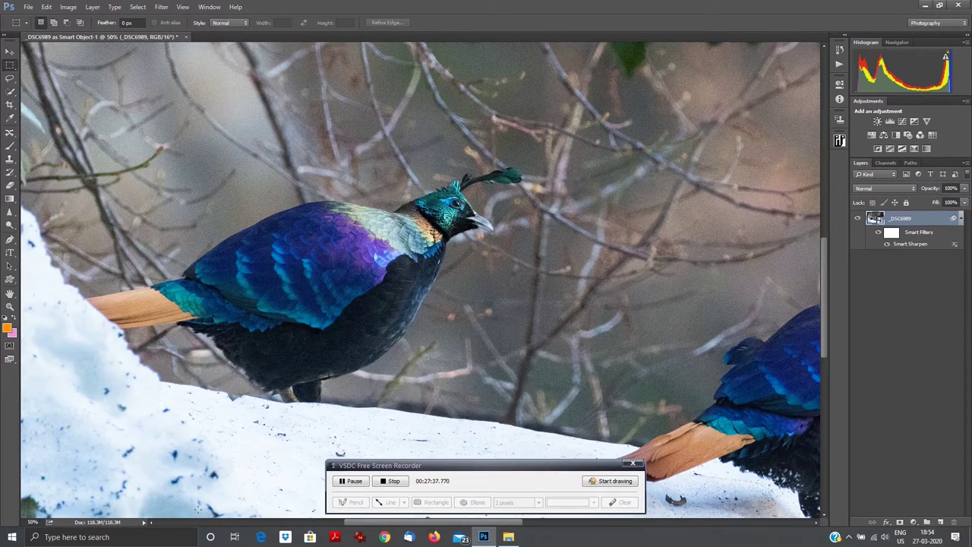
pyautogui.hotkey('ctrl', '-')
pyautogui.hotkey('ctrl', '-')
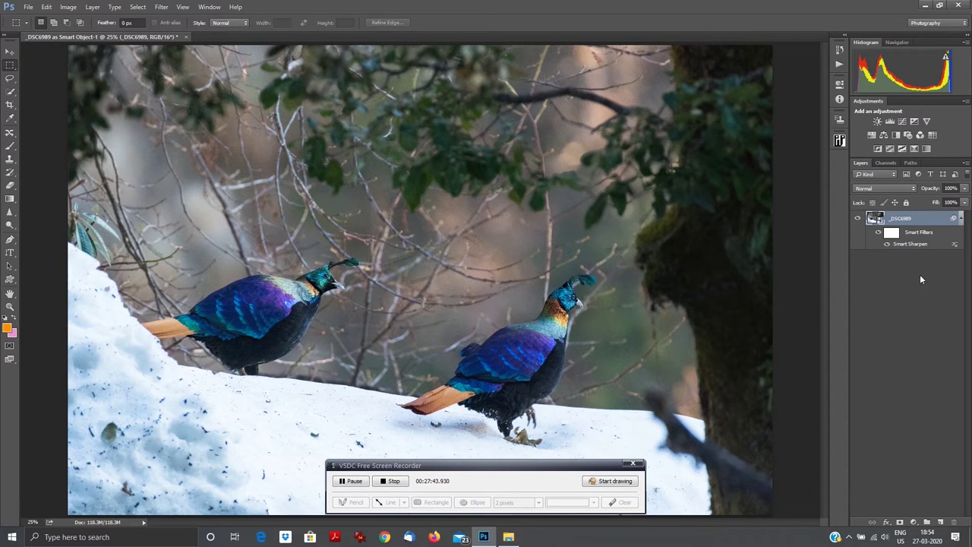
pyautogui.rightClick(908, 221)
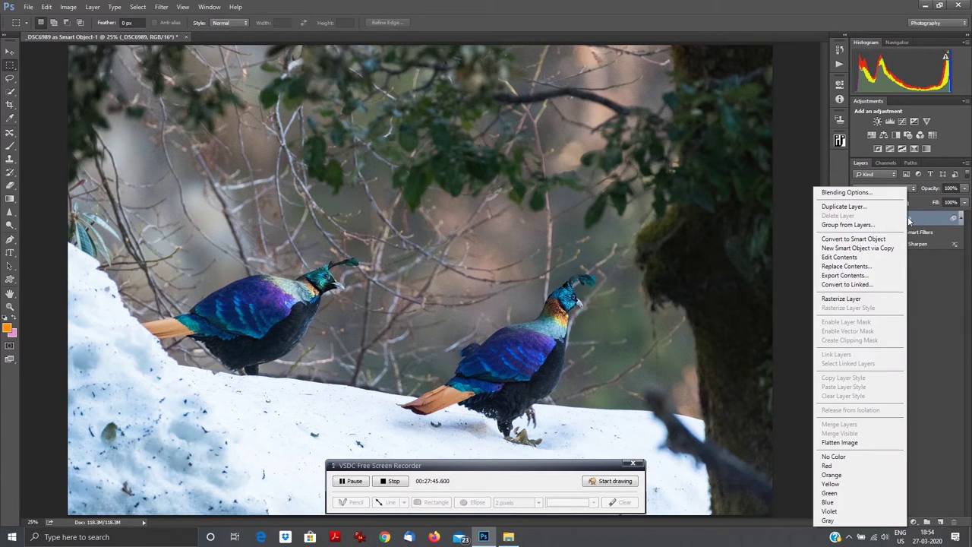
pyautogui.click(870, 299)
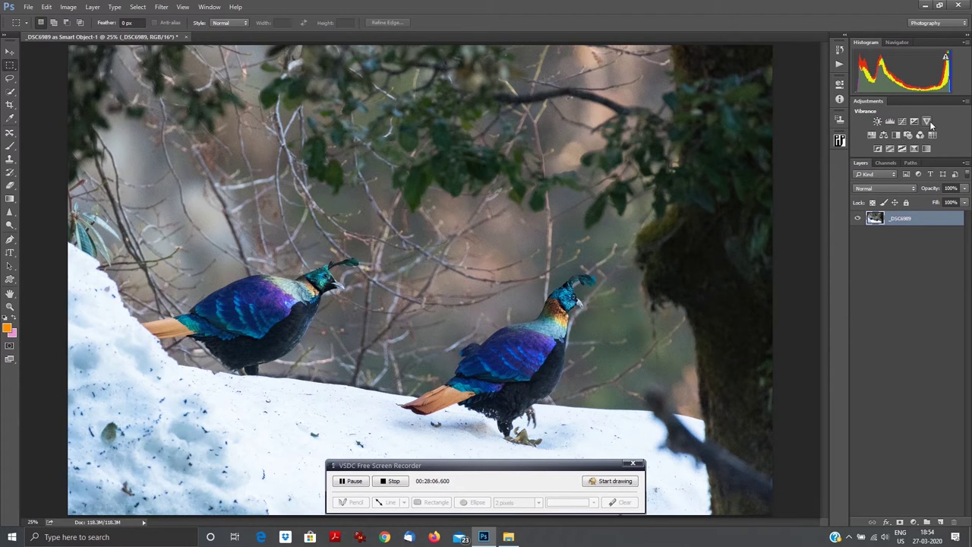
# Step: Duplicate the photo layer as '_DSC6989 copy'
pyautogui.rightClick(906, 225)
pyautogui.click(901, 225)
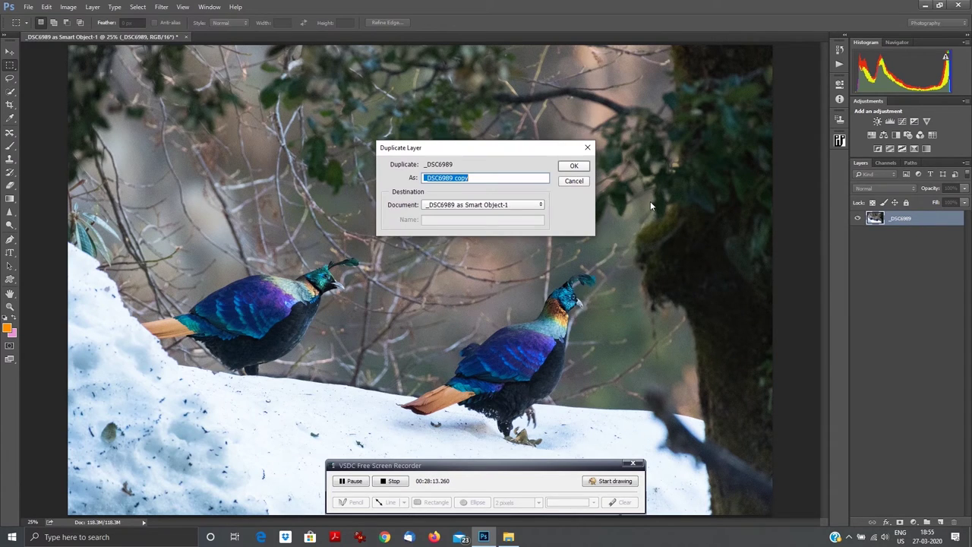
pyautogui.click(574, 167)
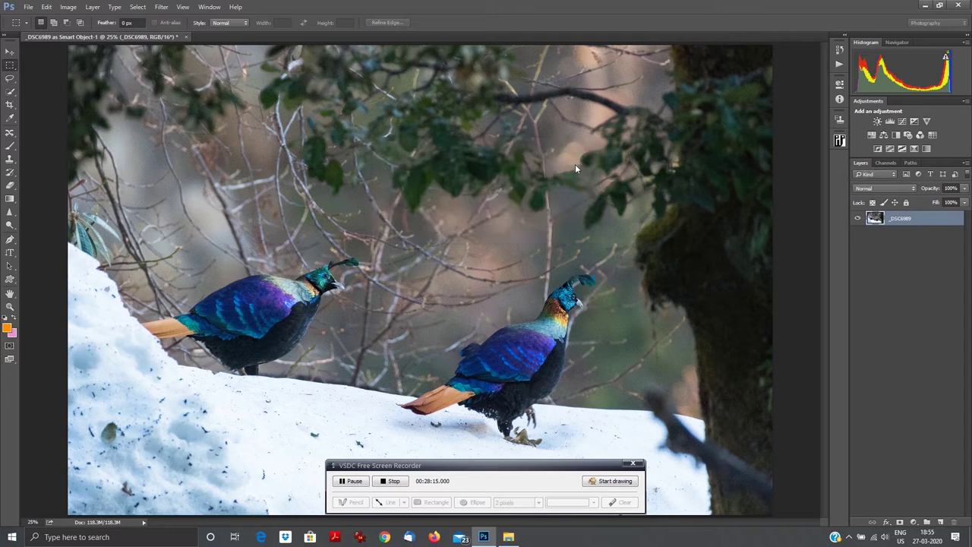
# Step: Start a new document named 'Monal Pair Male' using the Web preset
pyautogui.click(26, 8)
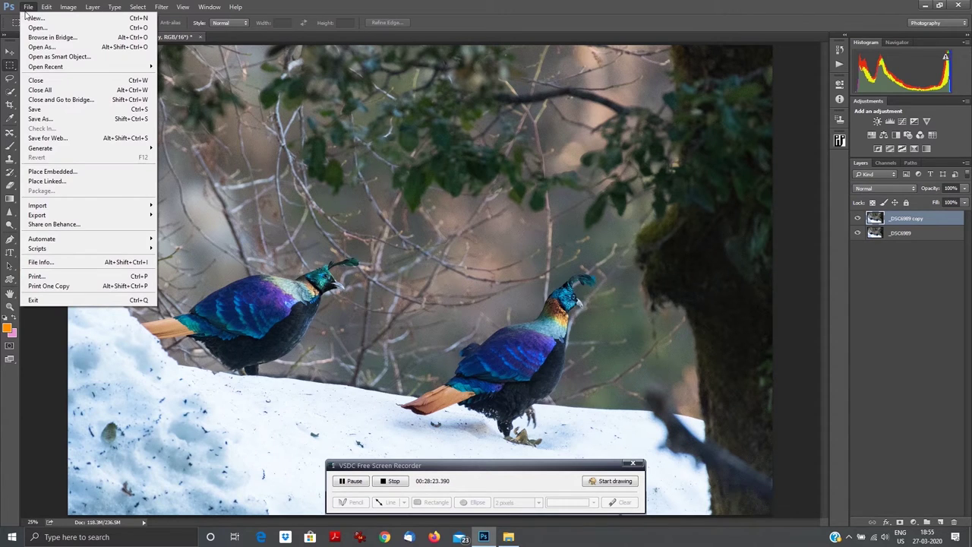
pyautogui.click(27, 7)
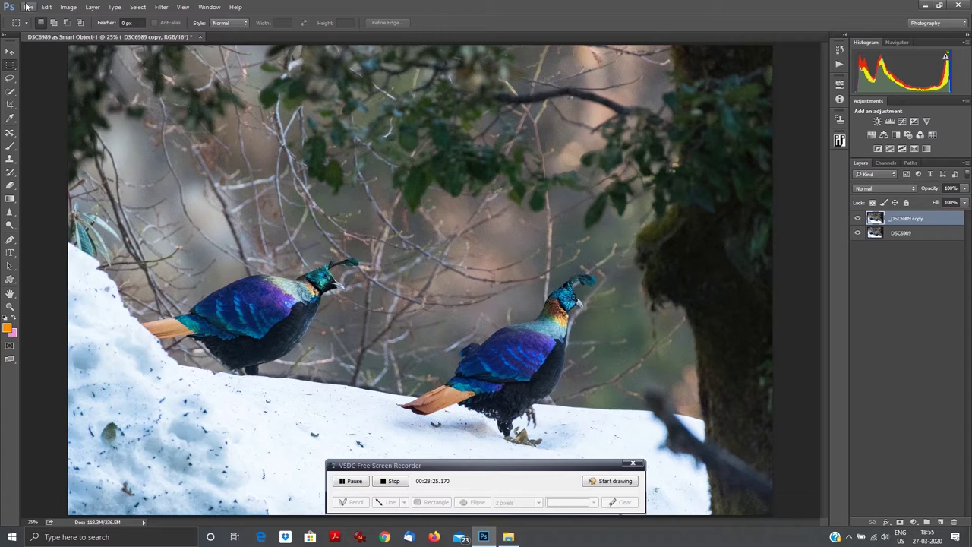
pyautogui.click(27, 7)
pyautogui.hotkey('ctrl', 'n')
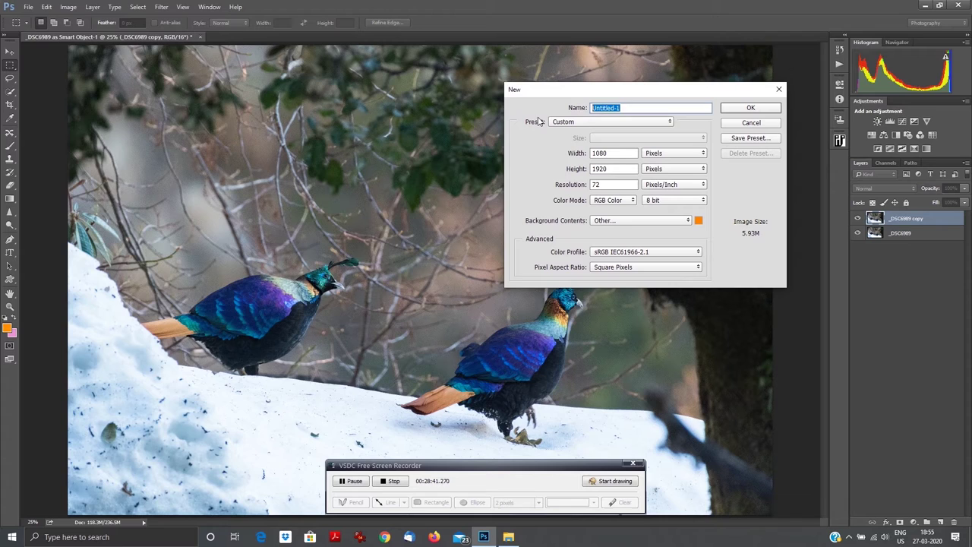
pyautogui.write('Monal Pair Males')
pyautogui.click(580, 123)
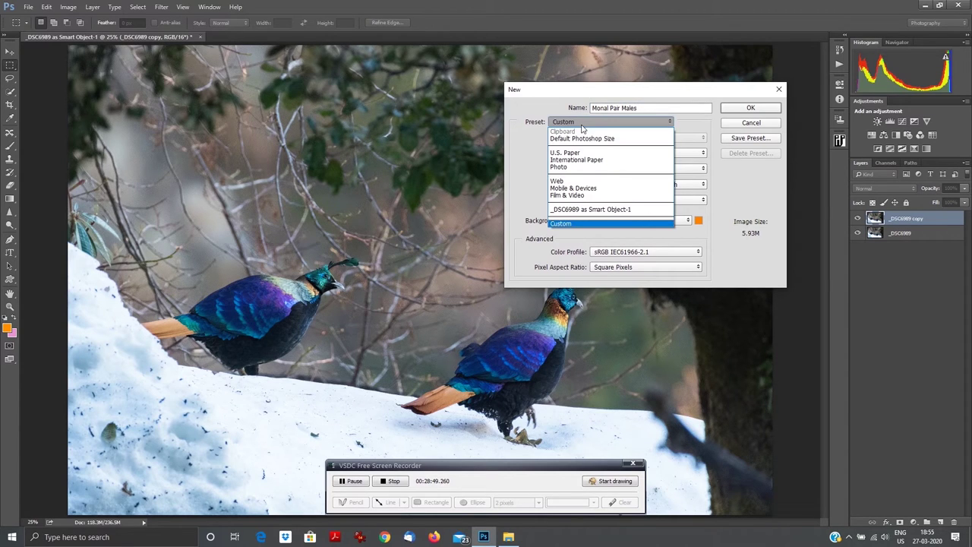
pyautogui.click(576, 168)
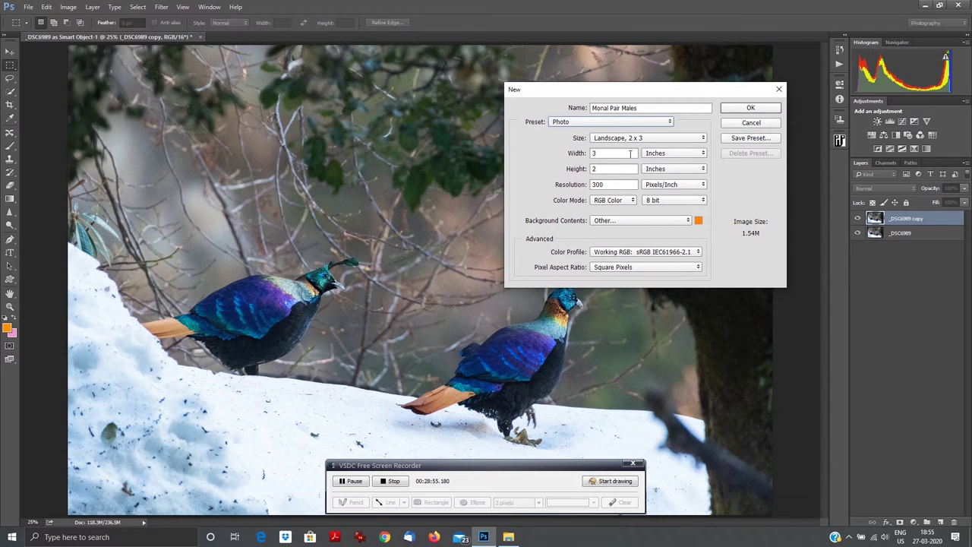
pyautogui.click(667, 139)
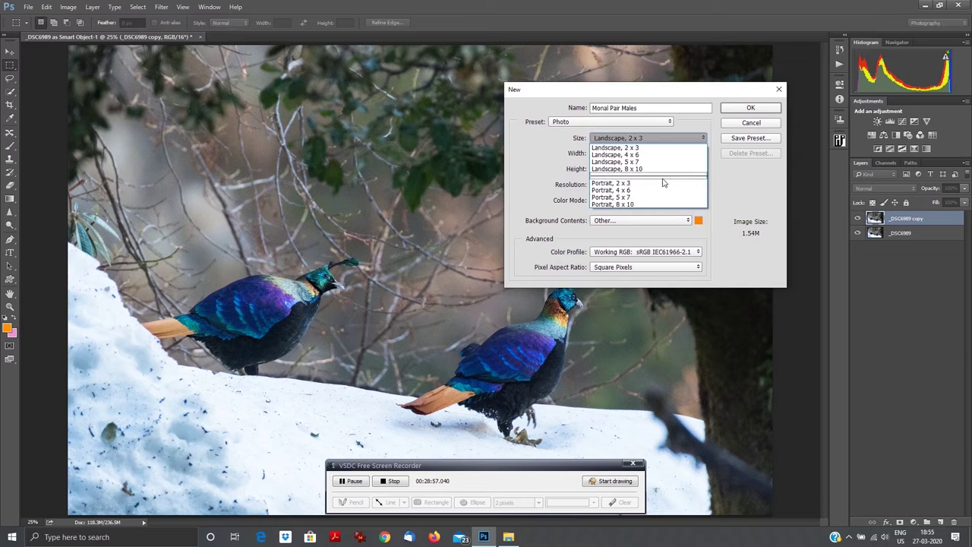
pyautogui.click(662, 182)
pyautogui.click(635, 122)
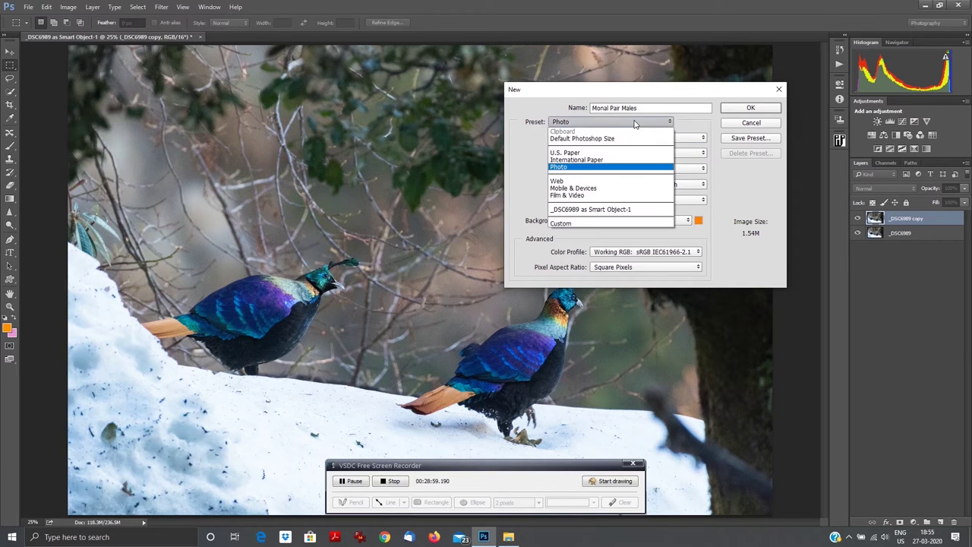
pyautogui.click(612, 183)
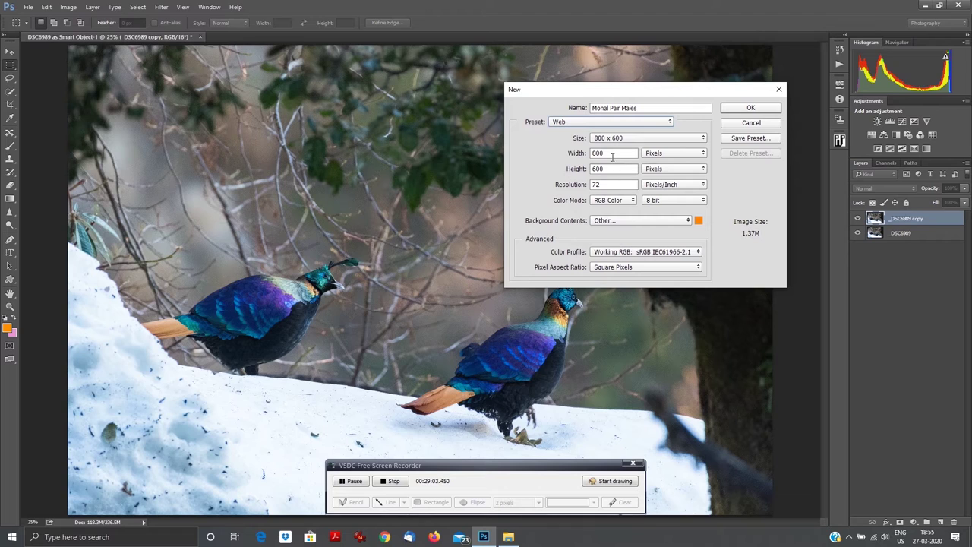
# Step: Set the new document to 1920 × 1080 pixels at 72 ppi and create it
pyautogui.doubleClick(601, 154)
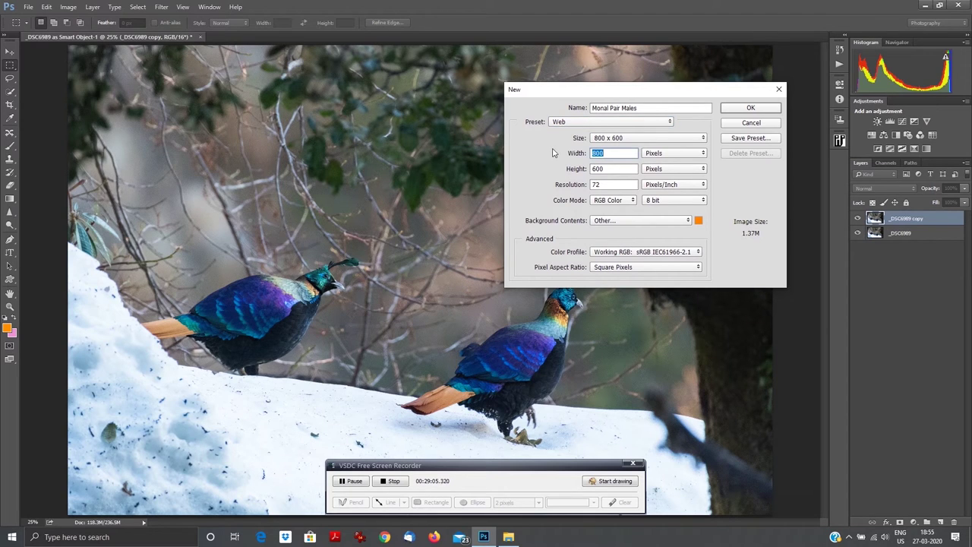
pyautogui.write('1920')
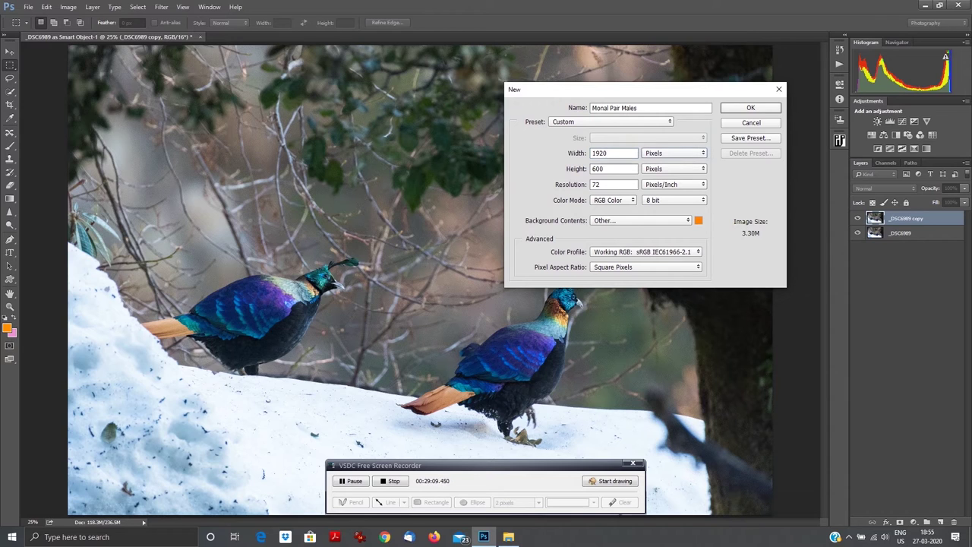
pyautogui.press('Tab')
pyautogui.write('1080')
pyautogui.doubleClick(609, 184)
pyautogui.write('300')
pyautogui.press('BackSpace')
pyautogui.press('BackSpace')
pyautogui.write('72')
pyautogui.click(766, 111)
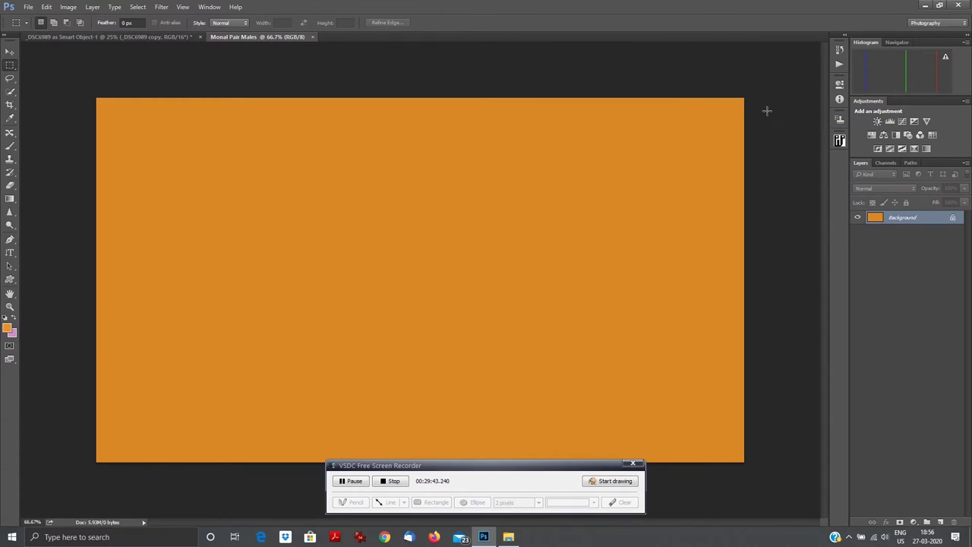
# Step: Select the Move tool and switch back to the _DSC6989 monal photo document
pyautogui.click(10, 53)
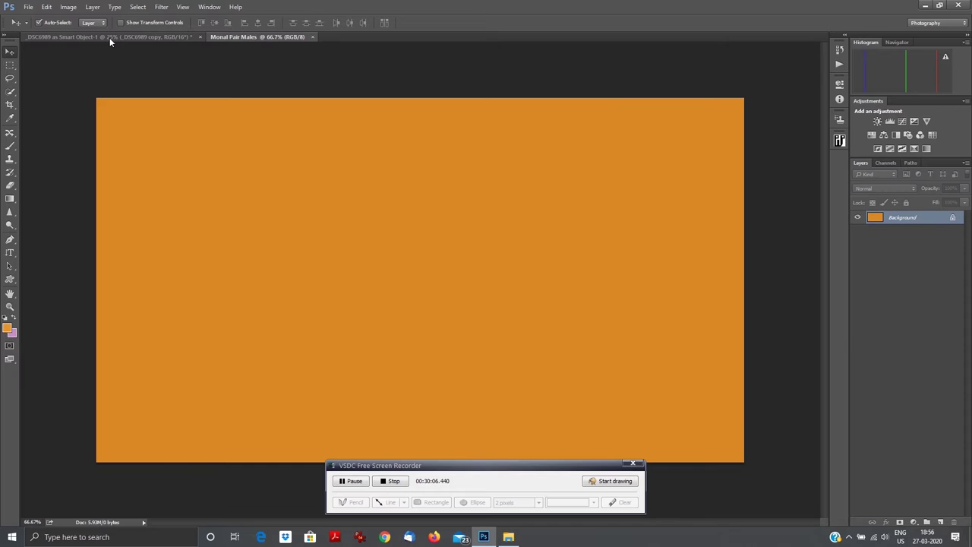
pyautogui.click(152, 37)
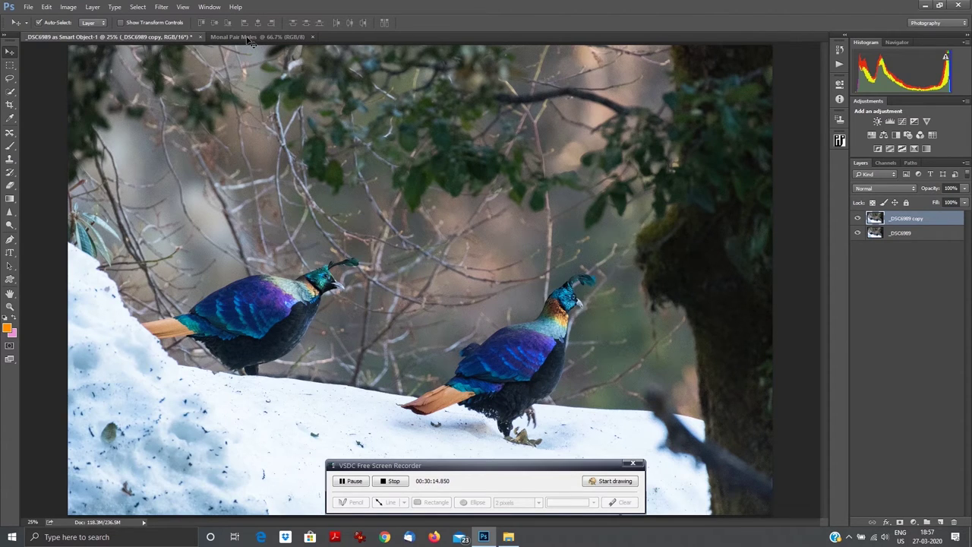
# Step: Drop the _DSC6989 copy layer into Monal Pair Males, accept the bit-depth warning, and reposition it
pyautogui.click(251, 36)
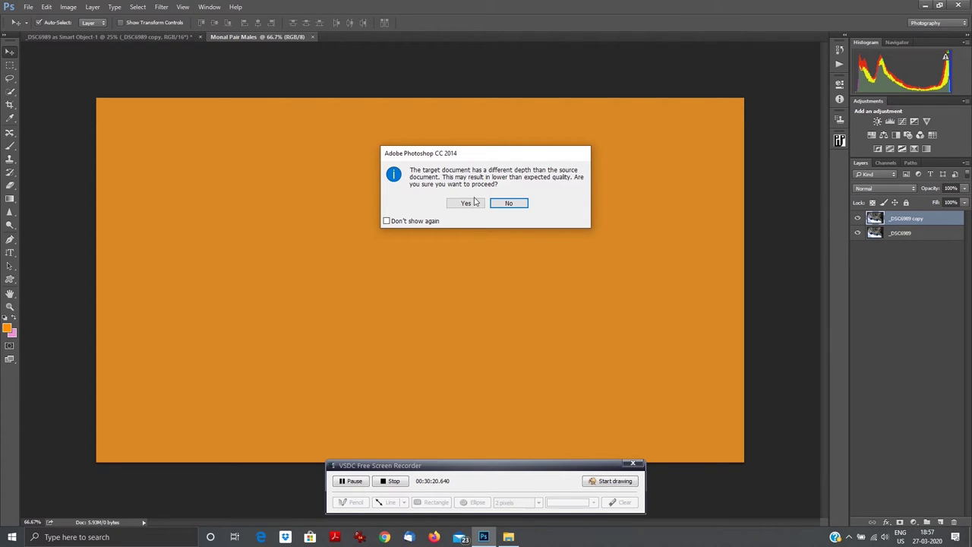
pyautogui.click(466, 202)
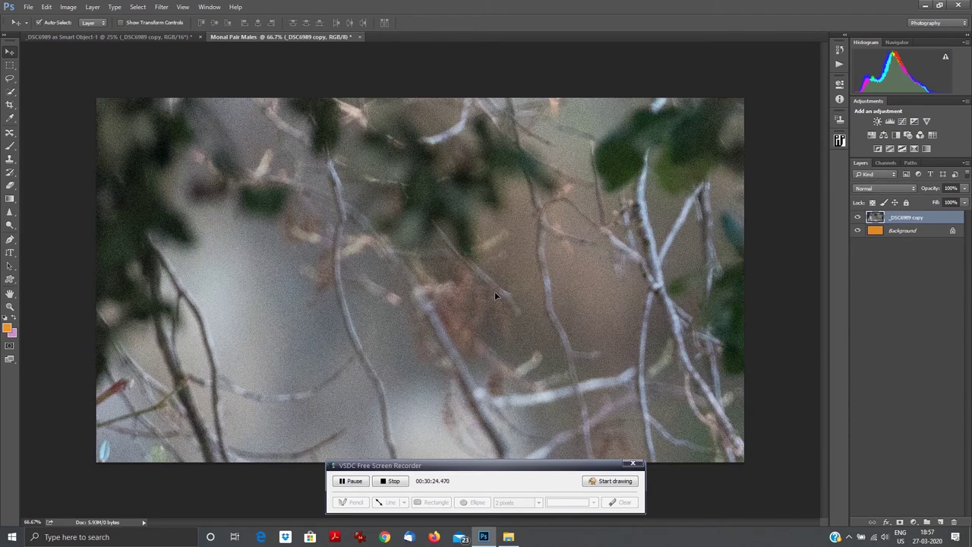
pyautogui.moveTo(494, 290); pyautogui.dragTo(556, 262)
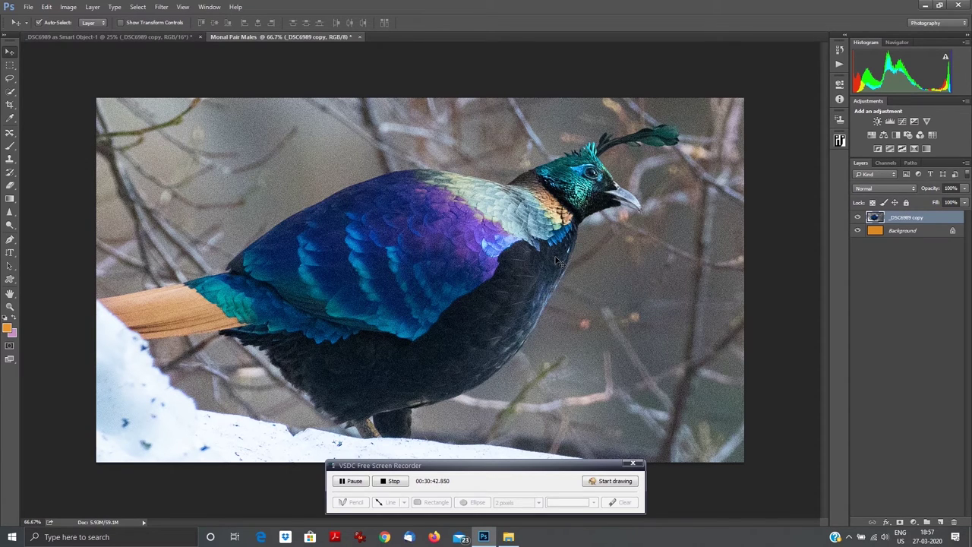
pyautogui.hotkey('ctrl', '-')
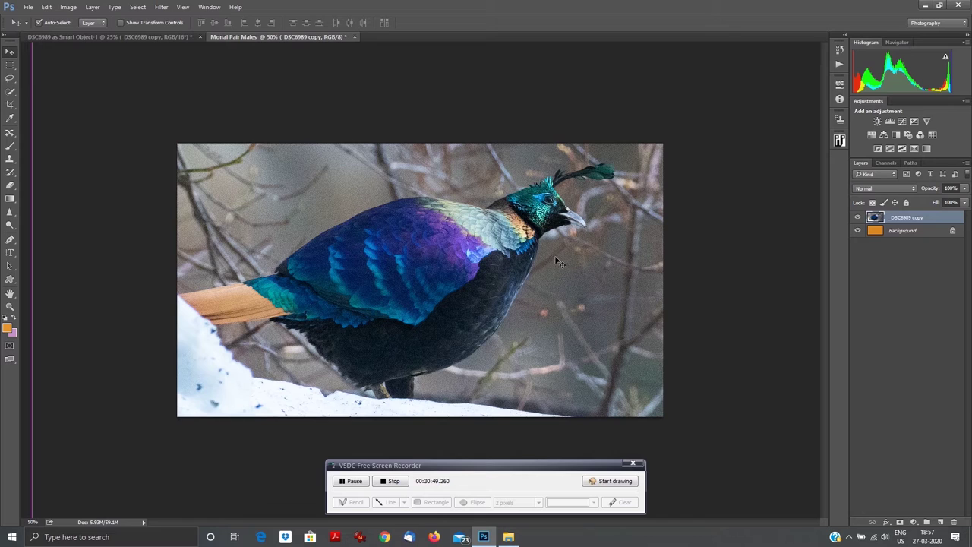
# Step: Zoom out to 16.7% so the entire Monal Pair Males canvas is visible with margin
pyautogui.hotkey('ctrl', '-')
pyautogui.hotkey('ctrl', '-')
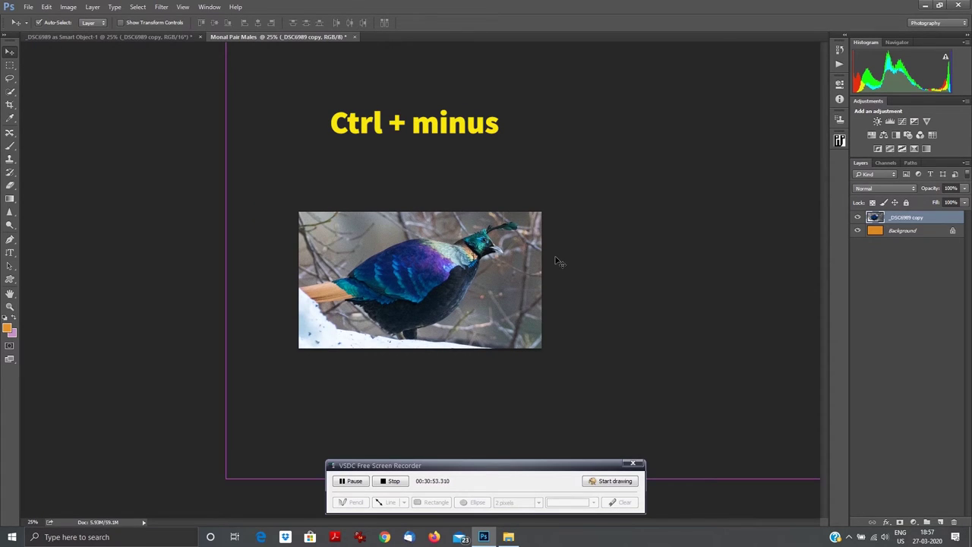
pyautogui.hotkey('ctrl', '-')
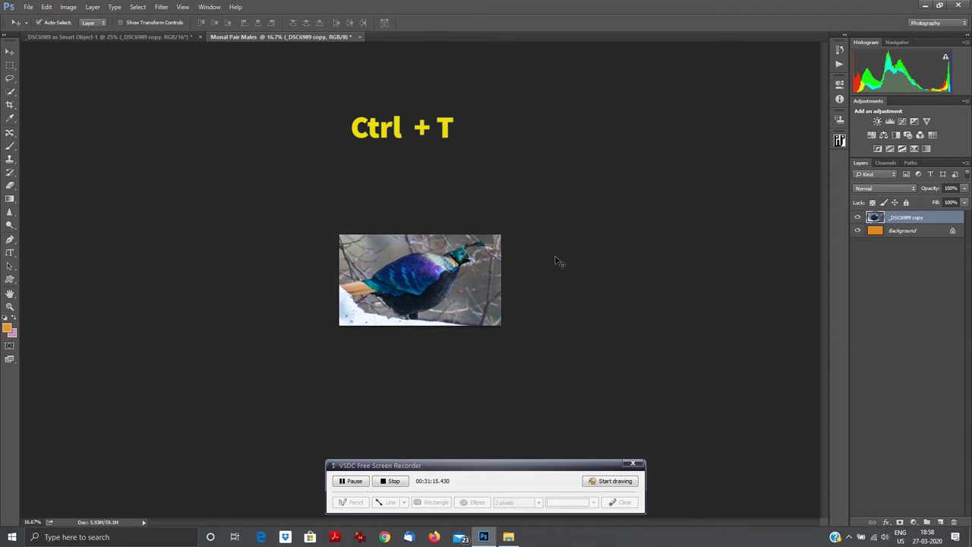
# Step: Free-transform the pasted photo layer, scaling it down to about 38%
pyautogui.hotkey('ctrl', 't')
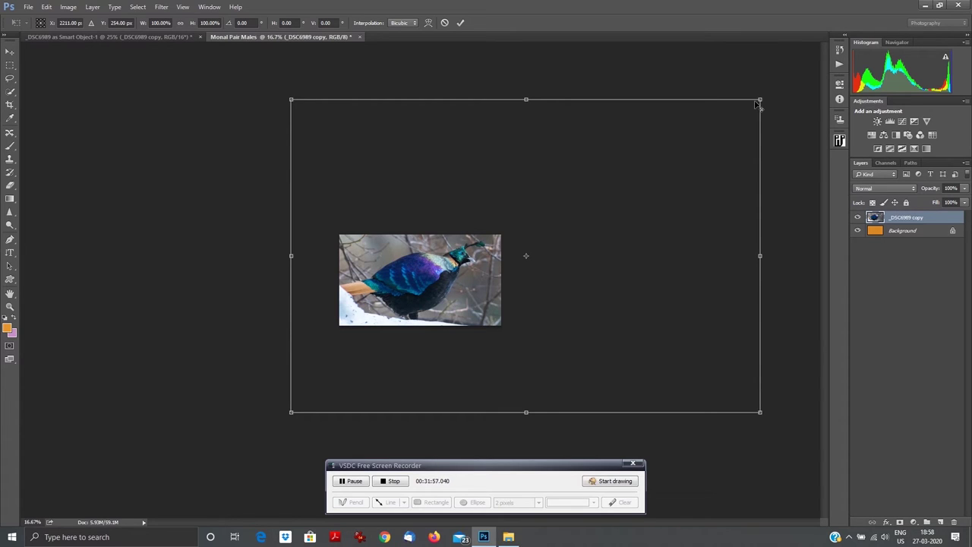
pyautogui.moveTo(758, 102)
pyautogui.mouseDown()
pyautogui.moveTo(776, 98)
pyautogui.moveTo(760, 99)
pyautogui.mouseUp()
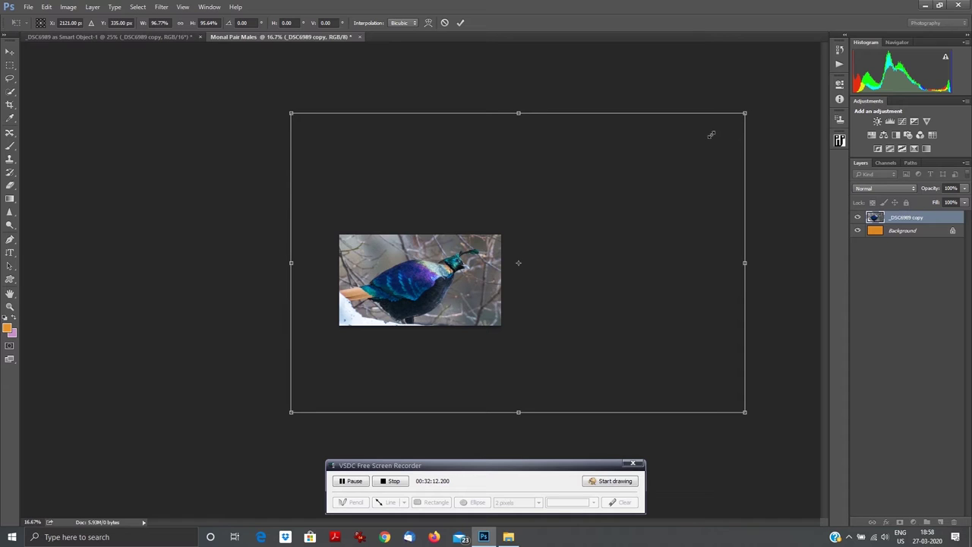
pyautogui.moveTo(668, 163); pyautogui.dragTo(607, 204)
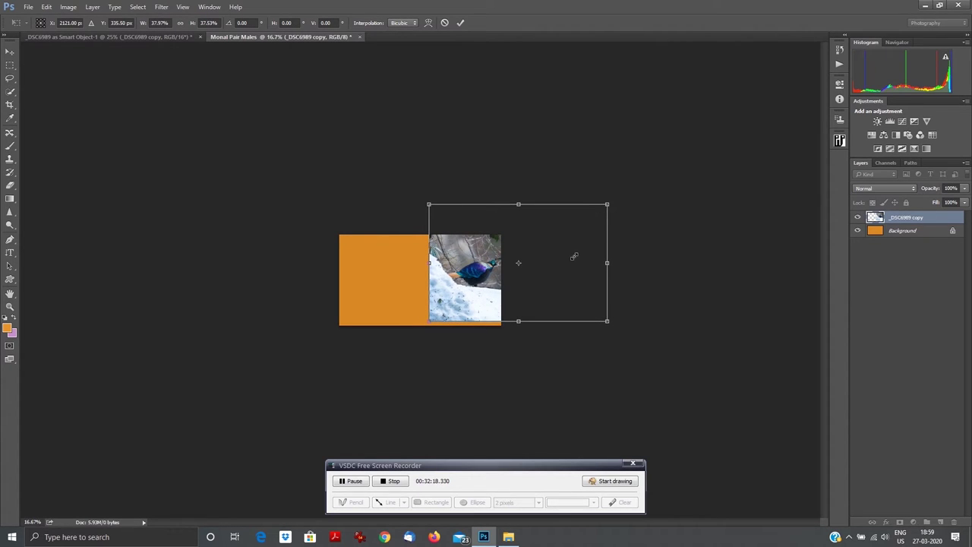
# Step: Move and enlarge the photo to about 45% so both monals cover the canvas without orange
pyautogui.press('Left')
pyautogui.press('Left')
pyautogui.press('Left')
pyautogui.press('Left')
pyautogui.press('Left')
pyautogui.press('Left')
pyautogui.press('Left')
pyautogui.press('Left')
pyautogui.press('Left')
pyautogui.press('Left')
pyautogui.press('Left')
pyautogui.press('Left')
pyautogui.press('Left')
pyautogui.press('Left')
pyautogui.press('Down')
pyautogui.press('Down')
pyautogui.press('Down')
pyautogui.press('Down')
pyautogui.press('Down')
pyautogui.press('Down')
pyautogui.press('Down')
pyautogui.press('Down')
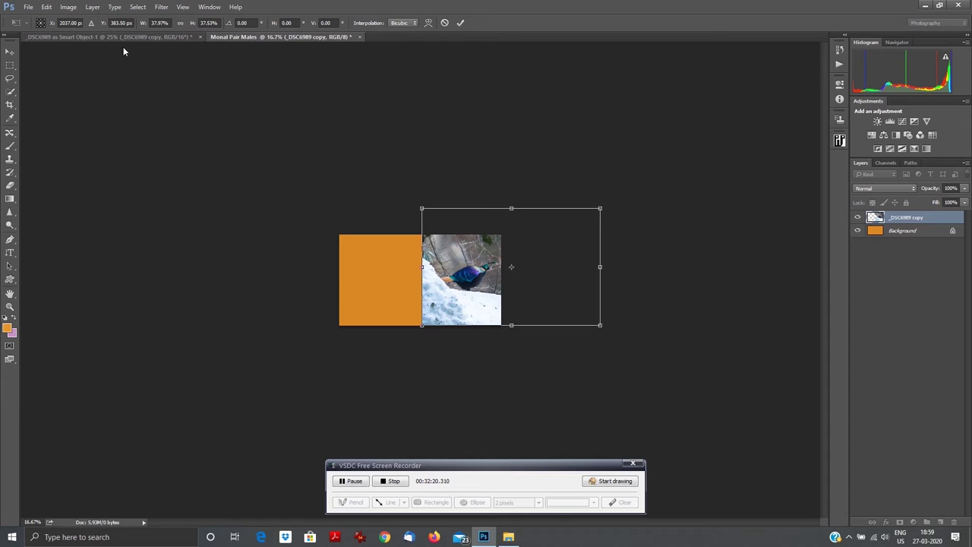
pyautogui.moveTo(536, 263); pyautogui.dragTo(453, 261)
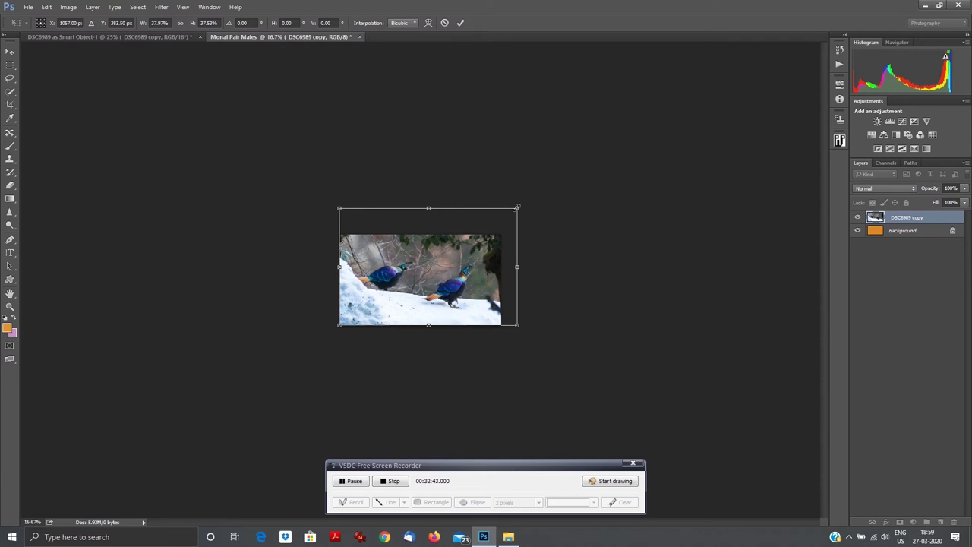
pyautogui.moveTo(518, 207); pyautogui.dragTo(533, 187)
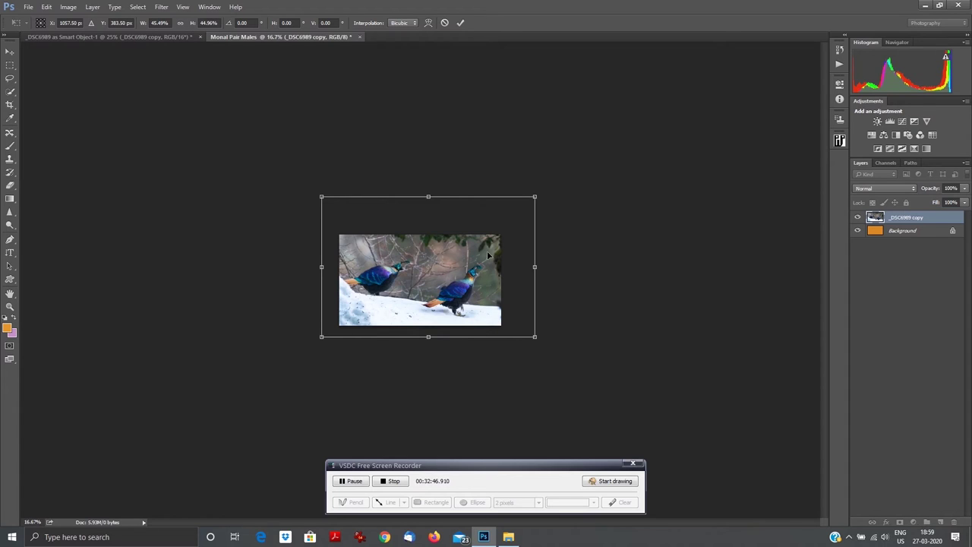
pyautogui.moveTo(463, 293); pyautogui.dragTo(506, 286)
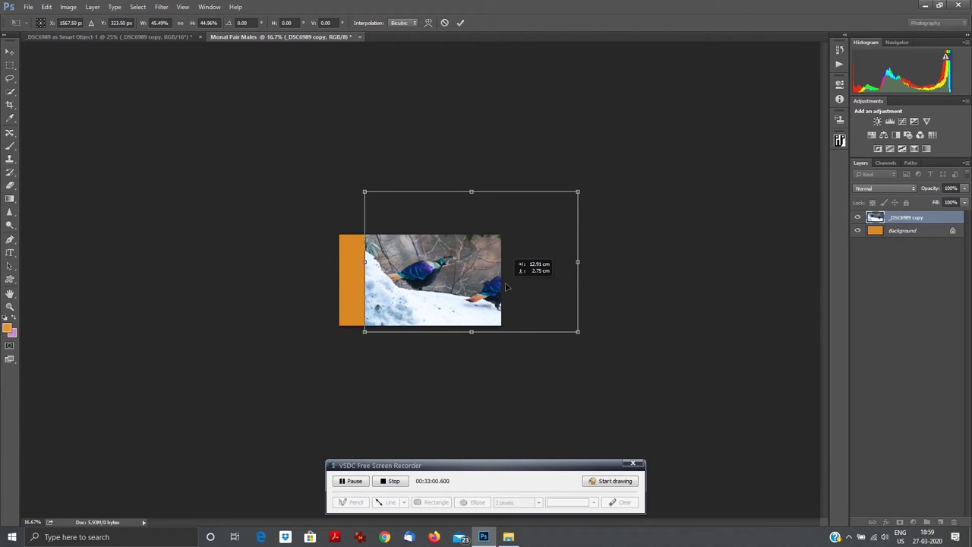
pyautogui.moveTo(507, 287); pyautogui.dragTo(474, 286)
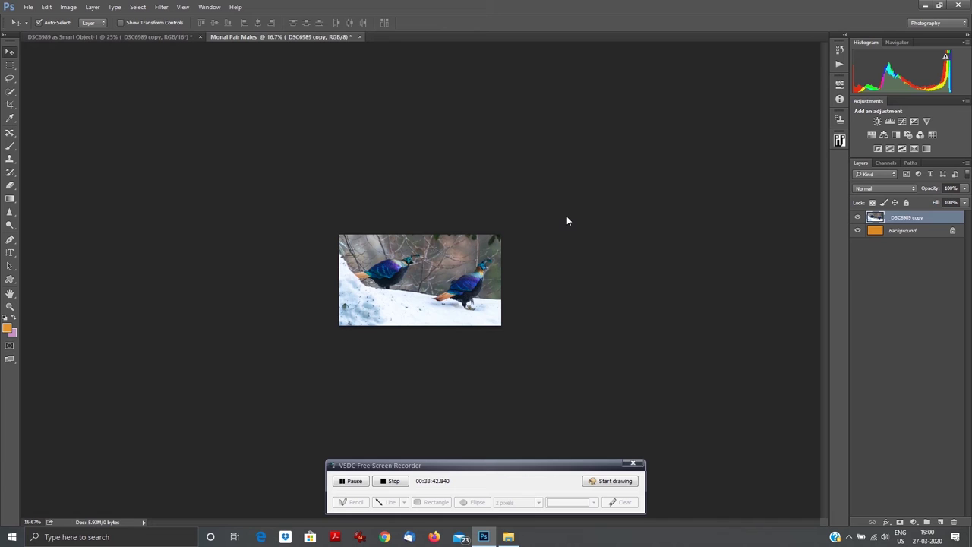
# Step: Zoom to 66.7% and drag the monal photo layer until its edges snap to the canvas edges
pyautogui.hotkey('ctrl', '+')
pyautogui.hotkey('ctrl', '+')
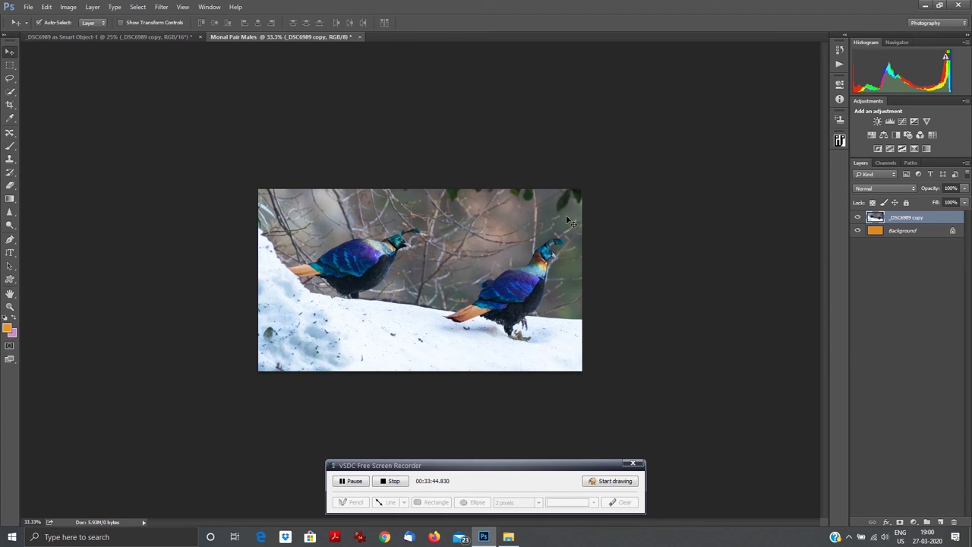
pyautogui.hotkey('ctrl', '+')
pyautogui.hotkey('ctrl', '+')
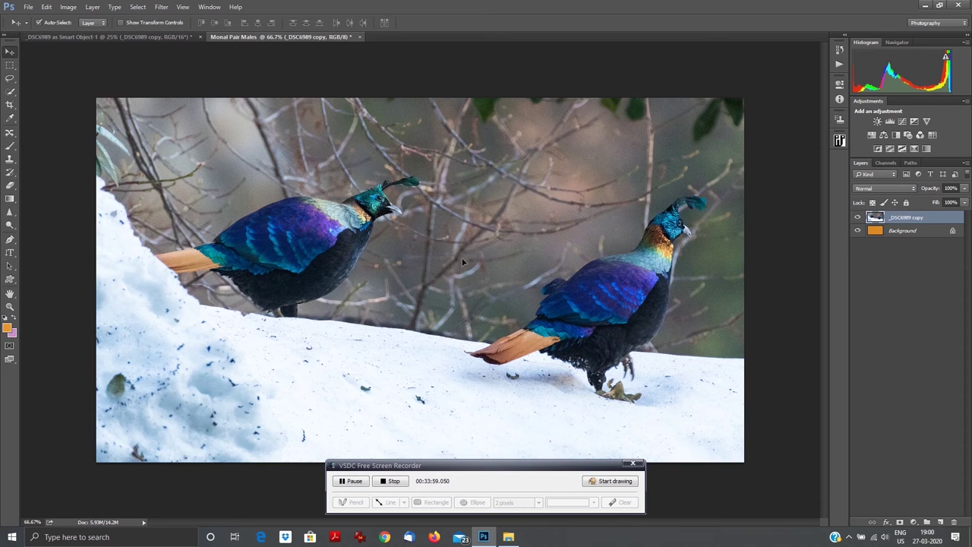
pyautogui.moveTo(468, 249); pyautogui.dragTo(466, 222)
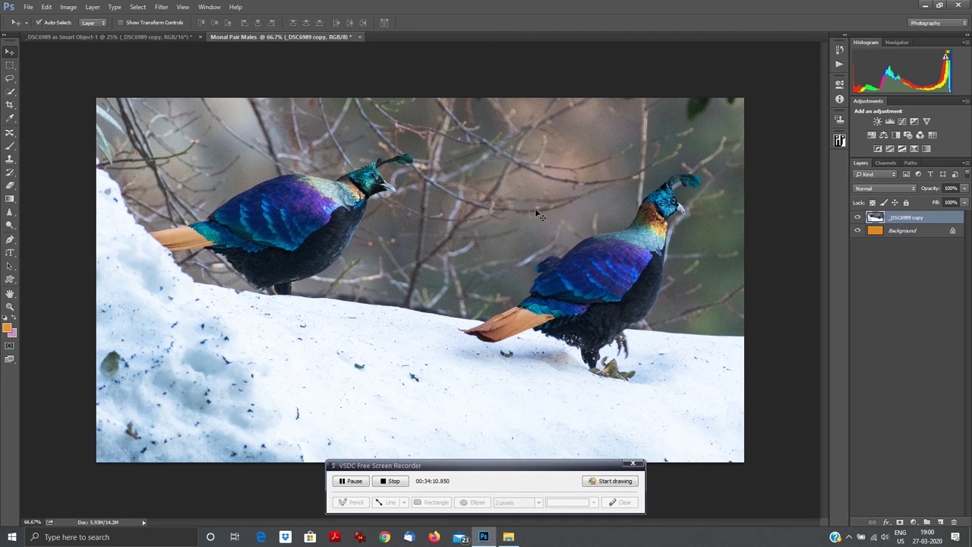
pyautogui.moveTo(534, 208); pyautogui.dragTo(535, 214)
# Step: Save the image as Monal Pair Males.jpg at Quality 12 Maximum, then minimize Photoshop
pyautogui.hotkey('ctrl', 'shift', 's')
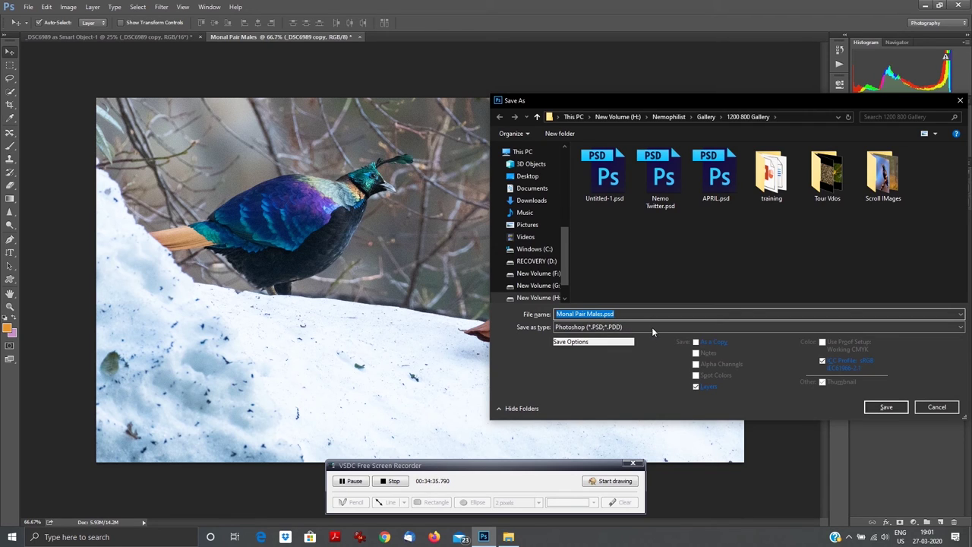
pyautogui.click(651, 327)
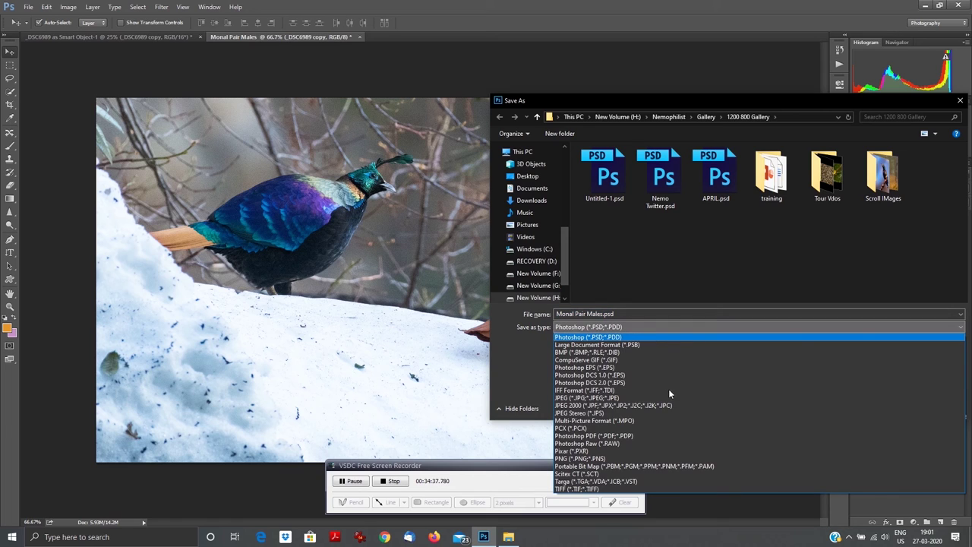
pyautogui.click(592, 397)
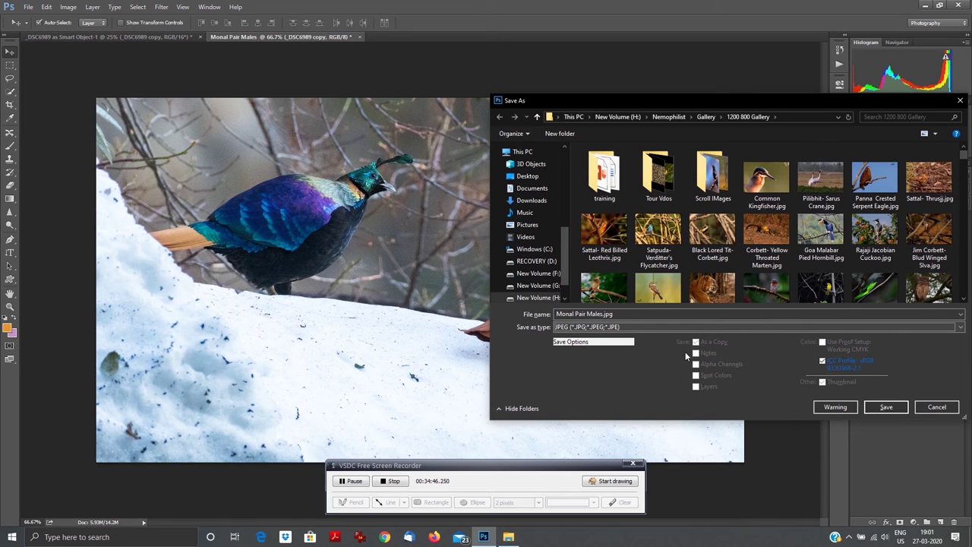
pyautogui.click(887, 407)
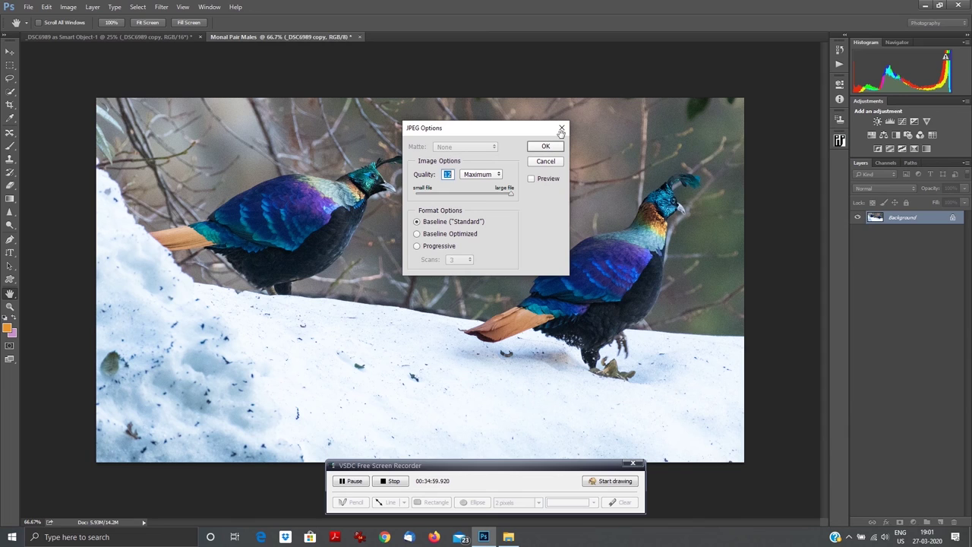
pyautogui.click(561, 130)
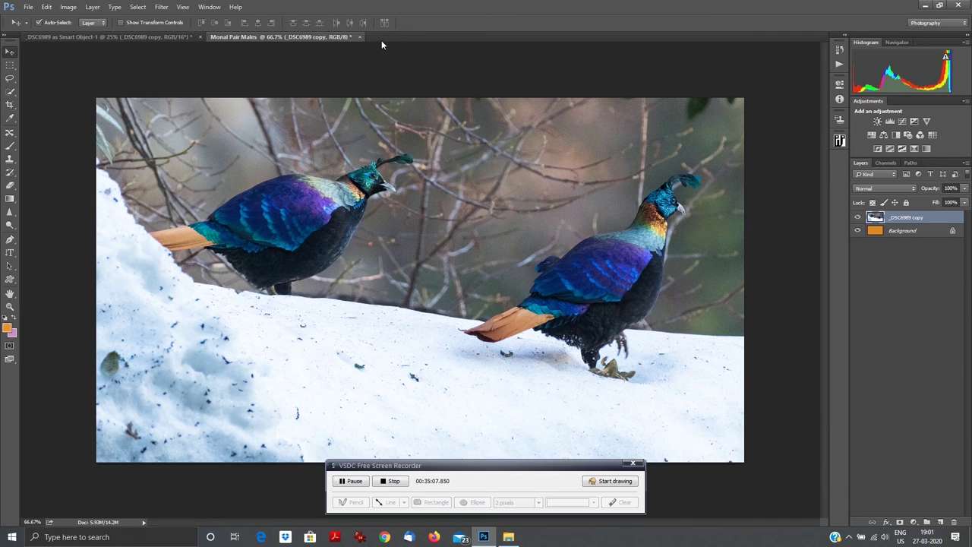
pyautogui.click(930, 6)
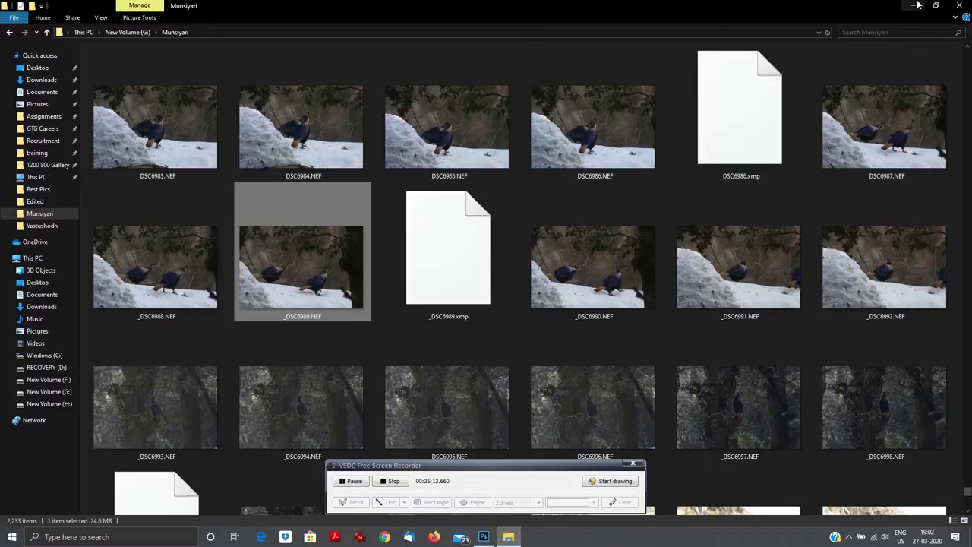
# Step: Open Monal Pair Males.jpg from the 1200 800 Gallery folder through This PC
pyautogui.click(913, 6)
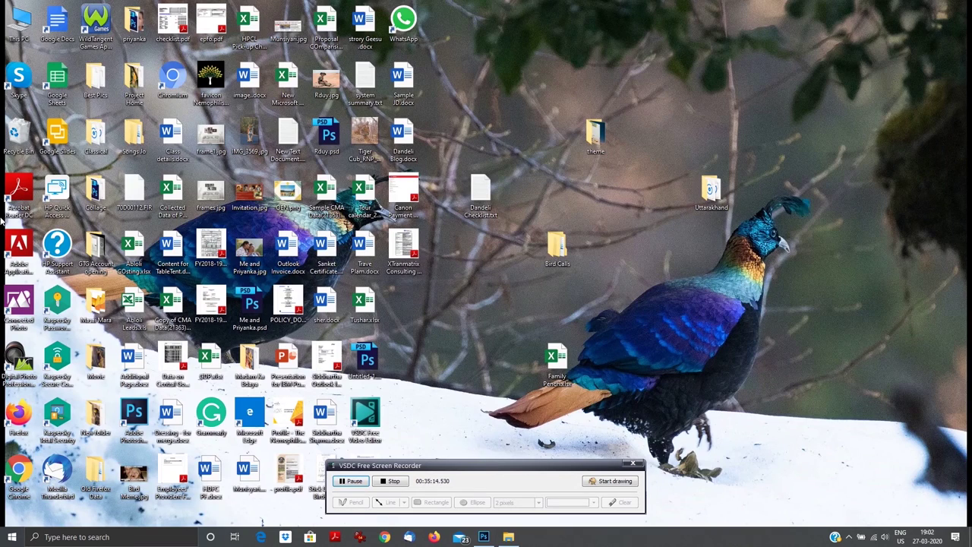
pyautogui.doubleClick(12, 22)
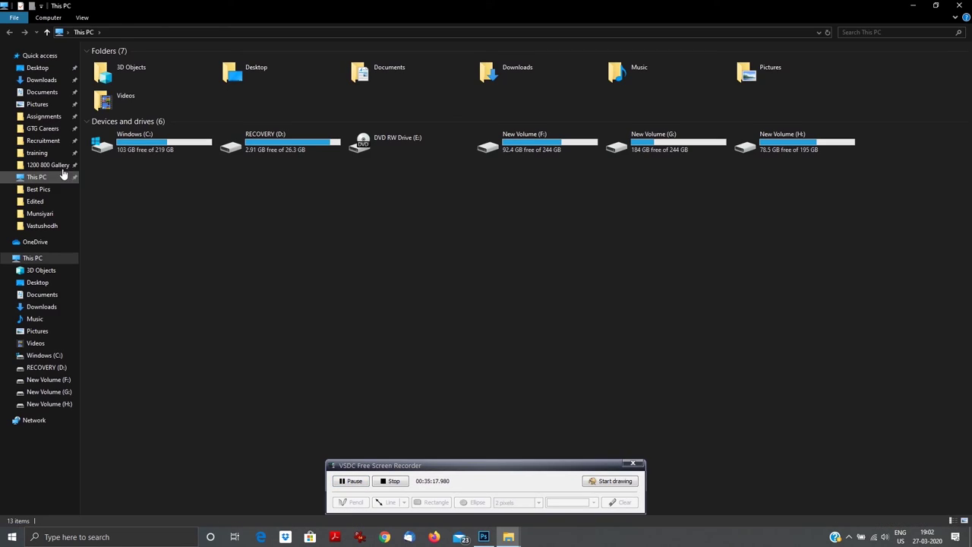
pyautogui.click(59, 166)
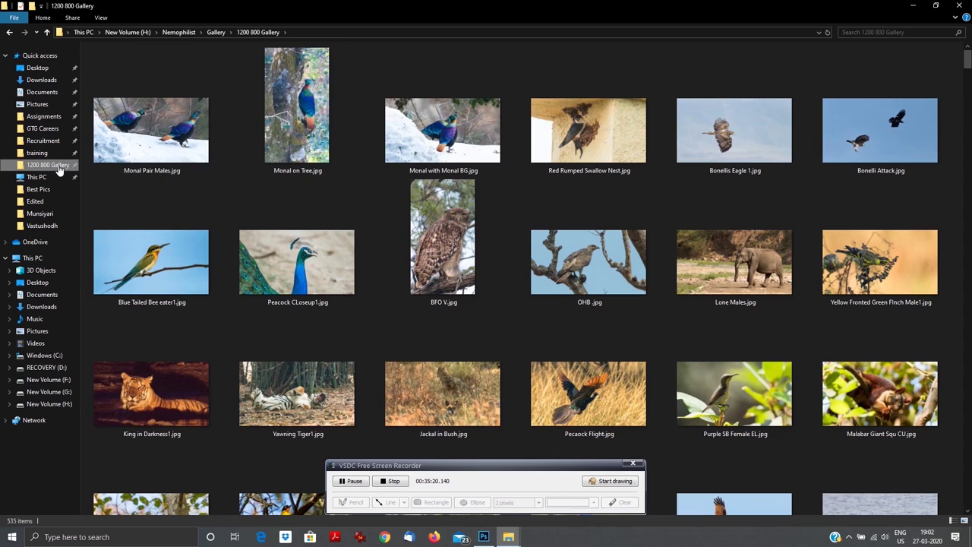
pyautogui.click(161, 139)
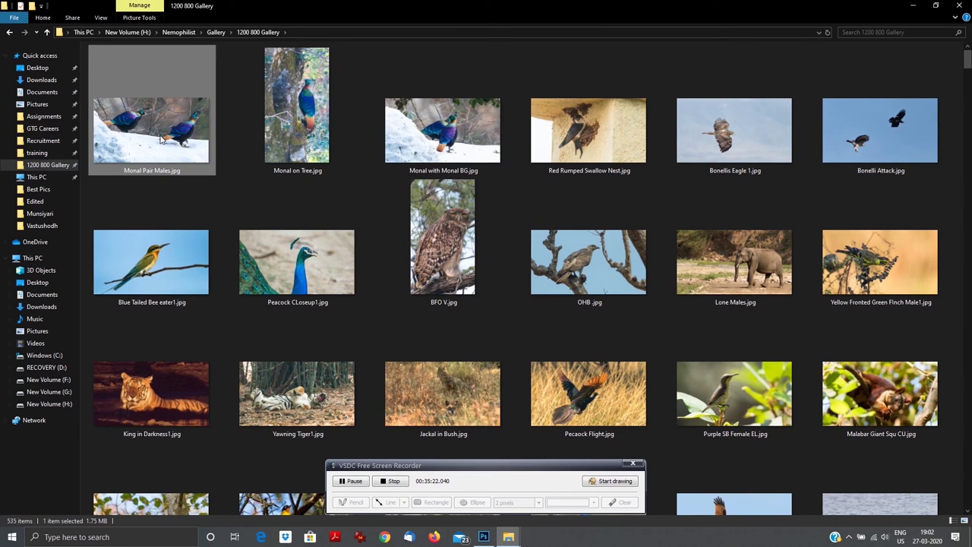
pyautogui.doubleClick(161, 139)
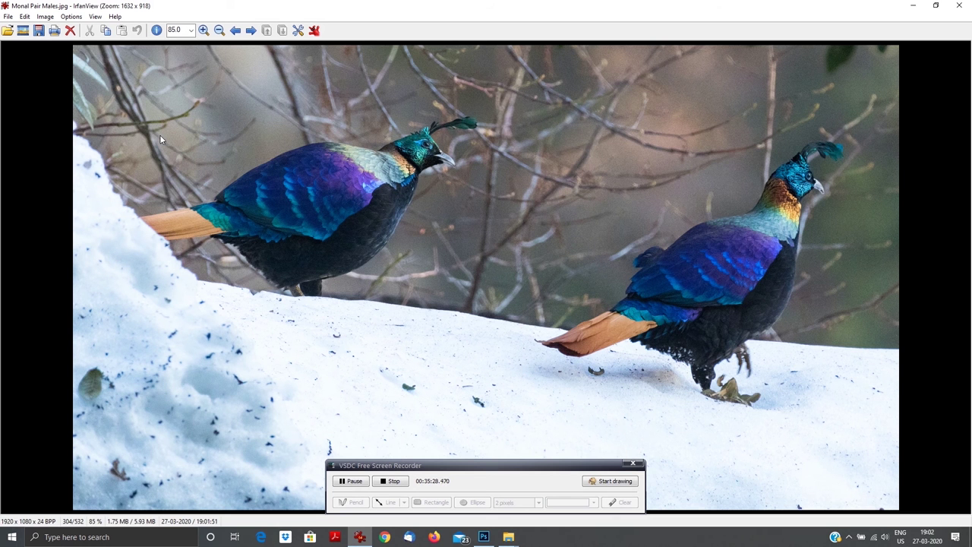
# Step: Reopen Monal Pair Males.jpg in IrfanView, then bring forward the Munsiyari folder window
pyautogui.press('Escape')
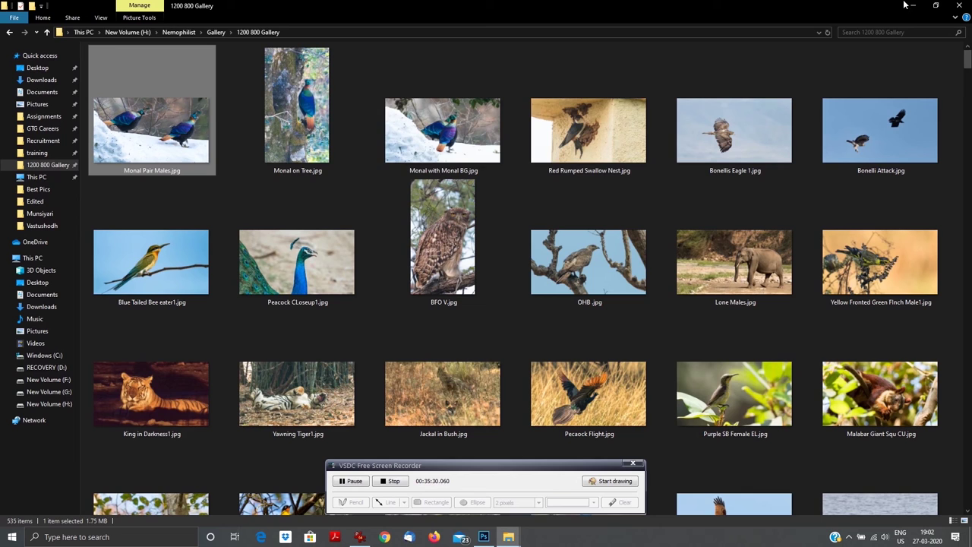
pyautogui.doubleClick(152, 125)
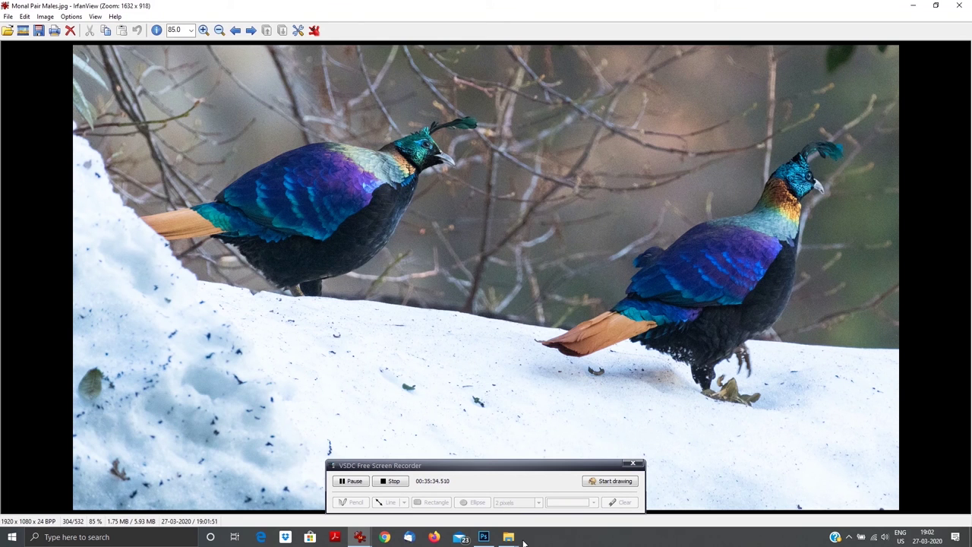
pyautogui.moveTo(522, 542)
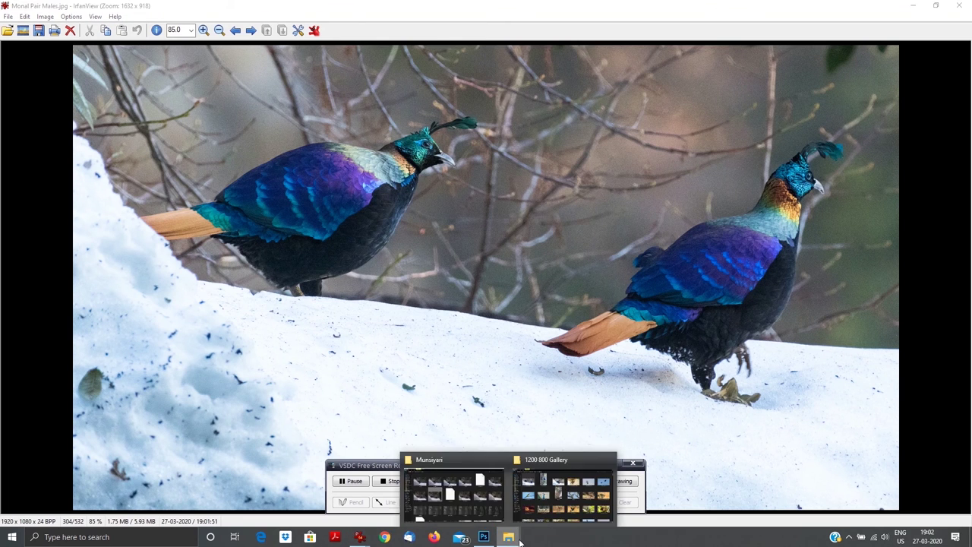
pyautogui.click(456, 489)
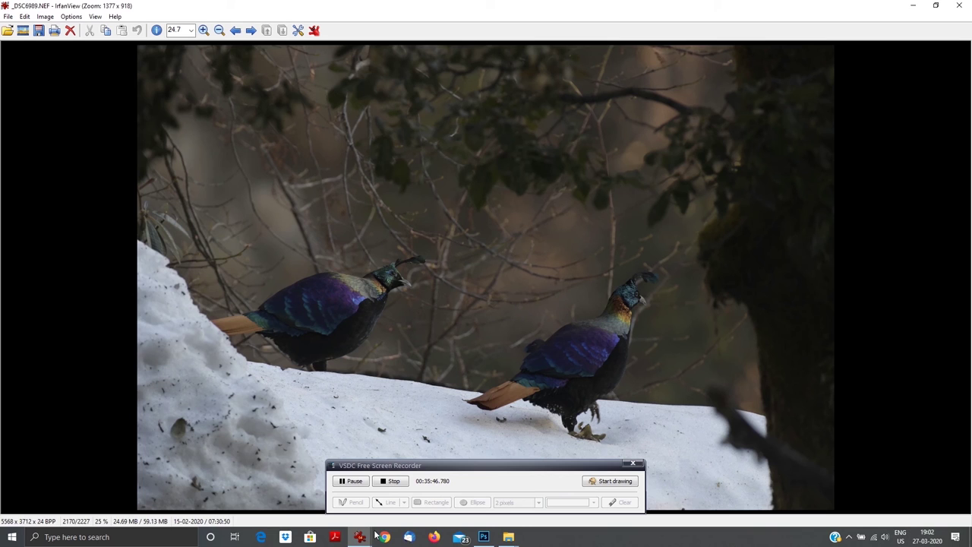
# Step: Close the duplicate Monal Pair Males.jpg IrfanView window and bring the remaining one forward
pyautogui.click(360, 536)
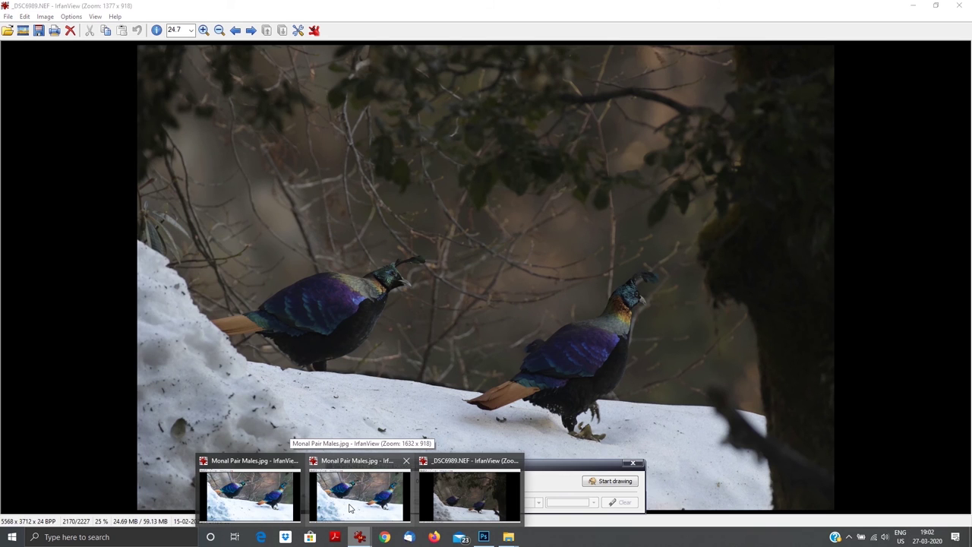
pyautogui.click(296, 460)
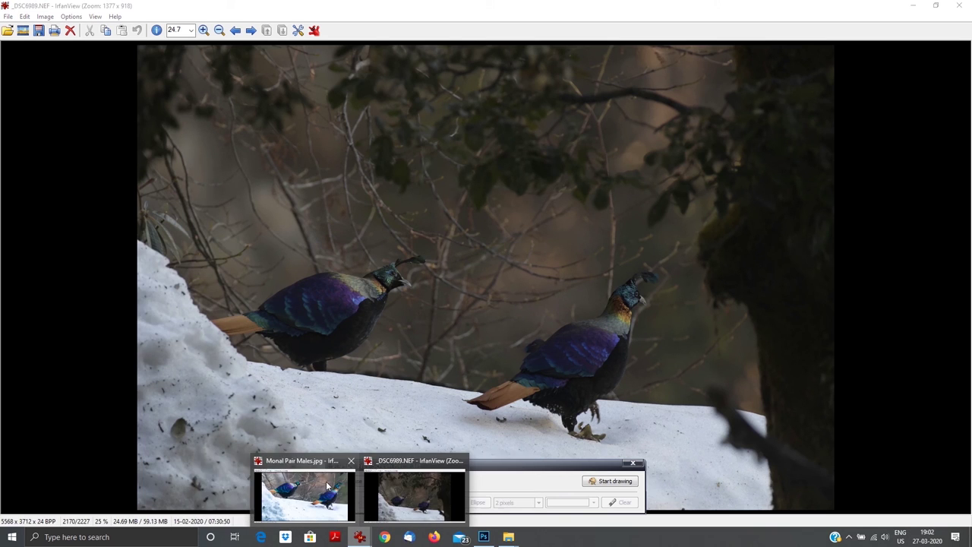
pyautogui.click(327, 489)
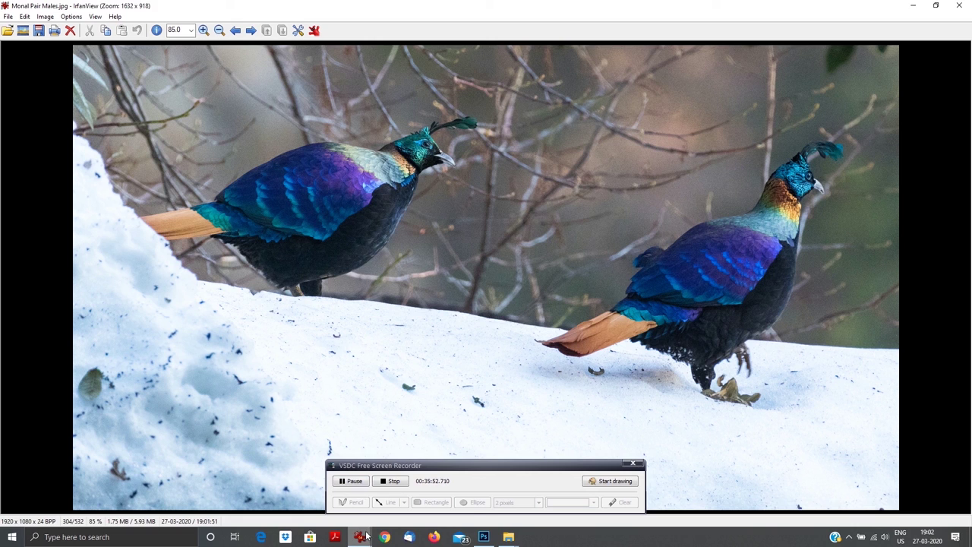
# Step: Switch between the raw _DSC6989.NEF and Monal Pair Males.jpg, ending on the JPG
pyautogui.click(365, 536)
pyautogui.click(392, 510)
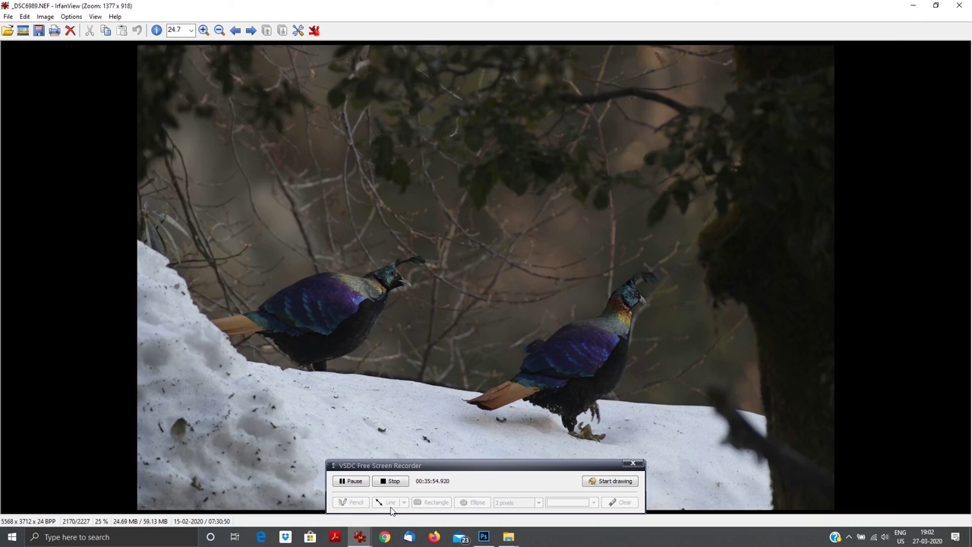
pyautogui.click(365, 537)
pyautogui.click(303, 498)
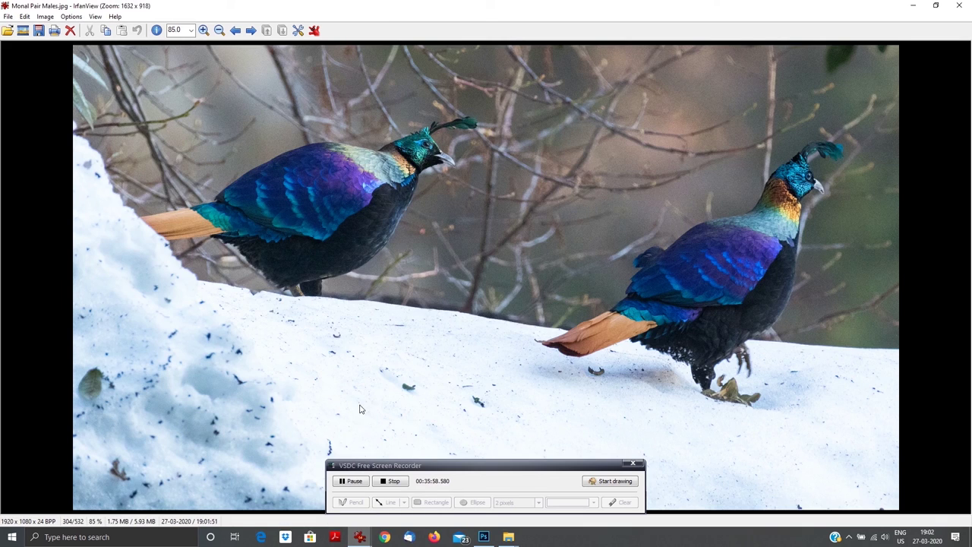